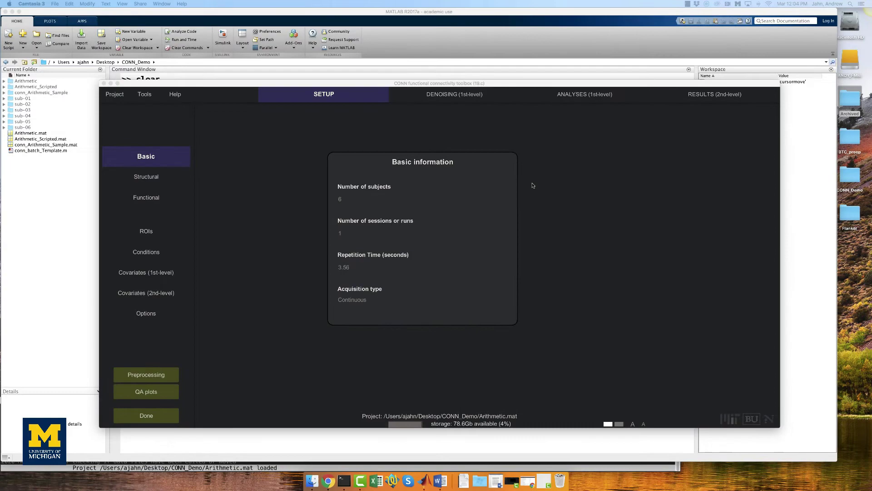
# Step: Download sub-01's run-01 and run-02 arithmetic bold images and events files
pyautogui.click(527, 481)
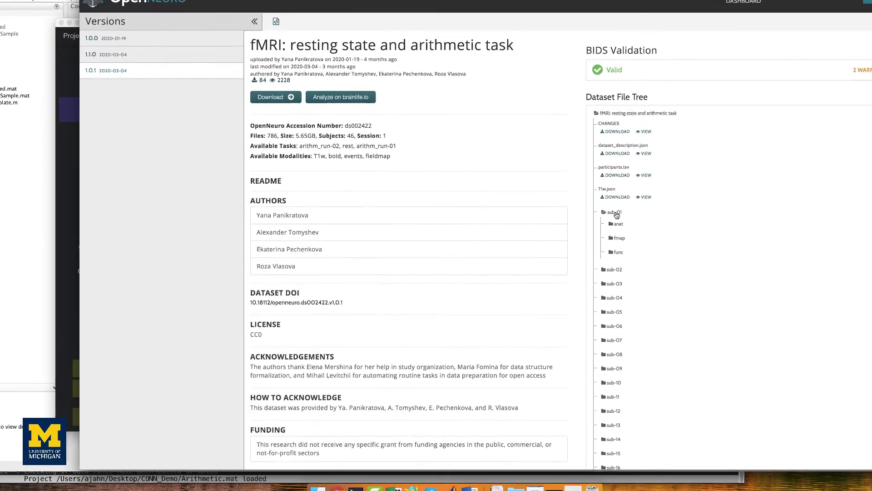
pyautogui.click(577, 240)
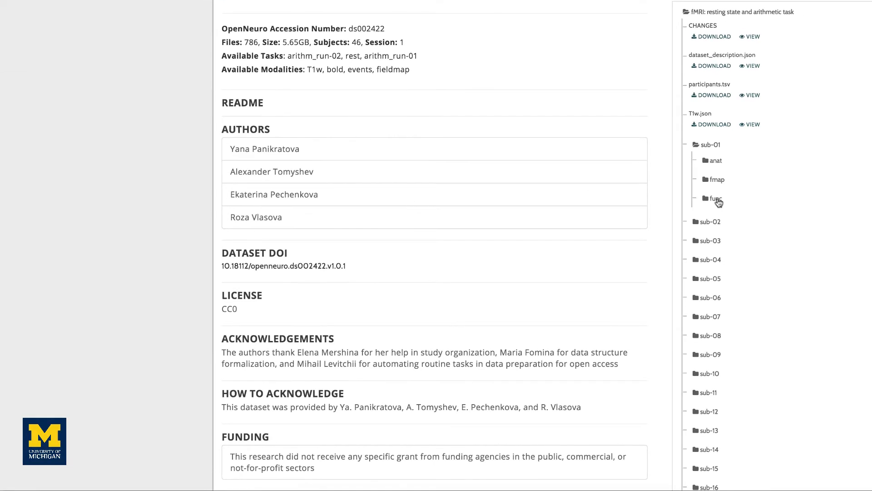
pyautogui.click(716, 199)
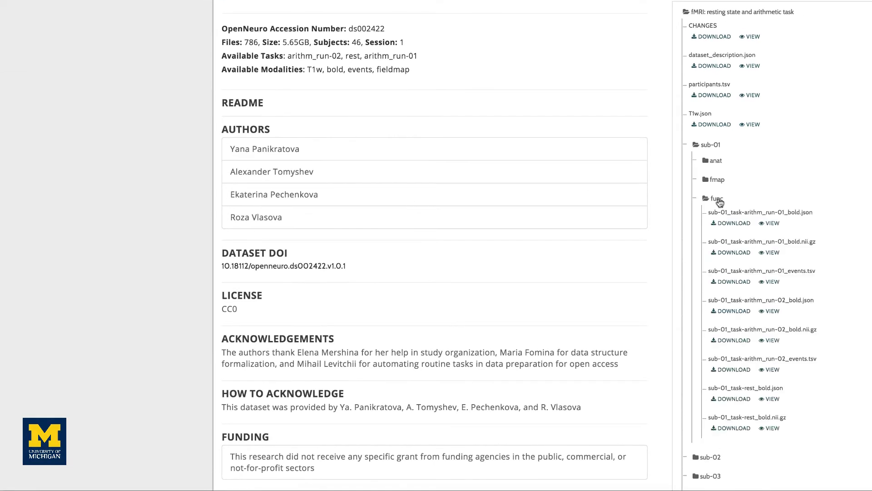
pyautogui.click(734, 253)
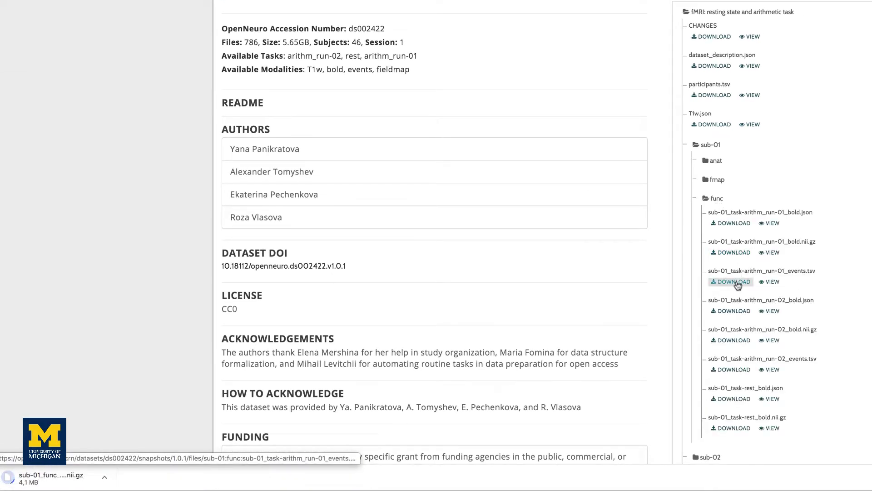
pyautogui.click(733, 282)
pyautogui.click(734, 340)
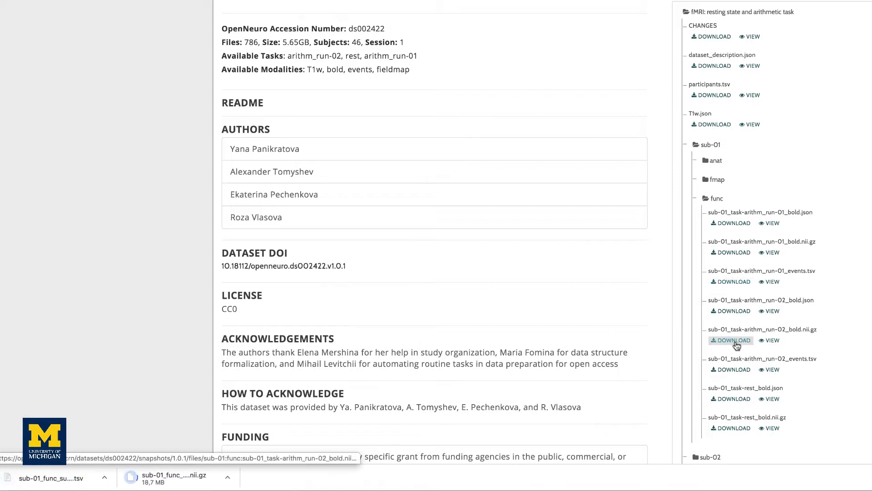
pyautogui.click(734, 370)
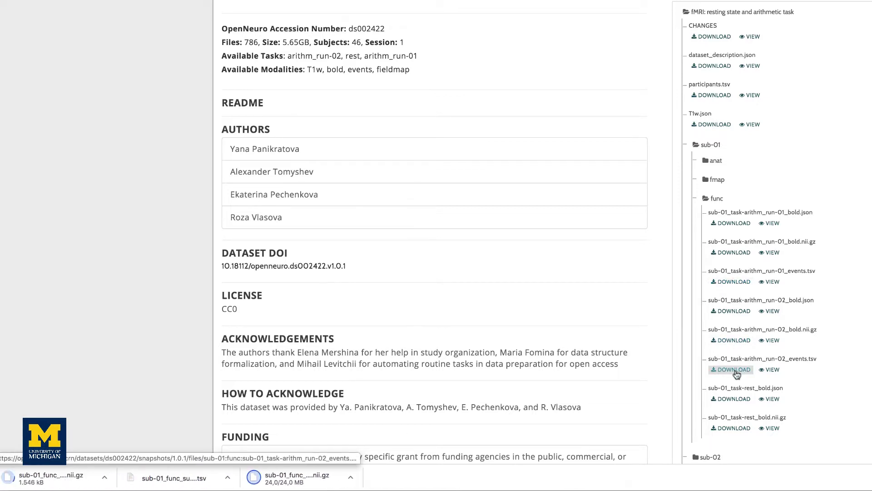
pyautogui.scroll(-1, 736, 373)
# Step: Download sub-02's run-01 and run-02 arithmetic bold images and events files
pyautogui.click(734, 379)
pyautogui.scroll(-2, 722, 340)
pyautogui.click(711, 308)
pyautogui.scroll(-2, 716, 307)
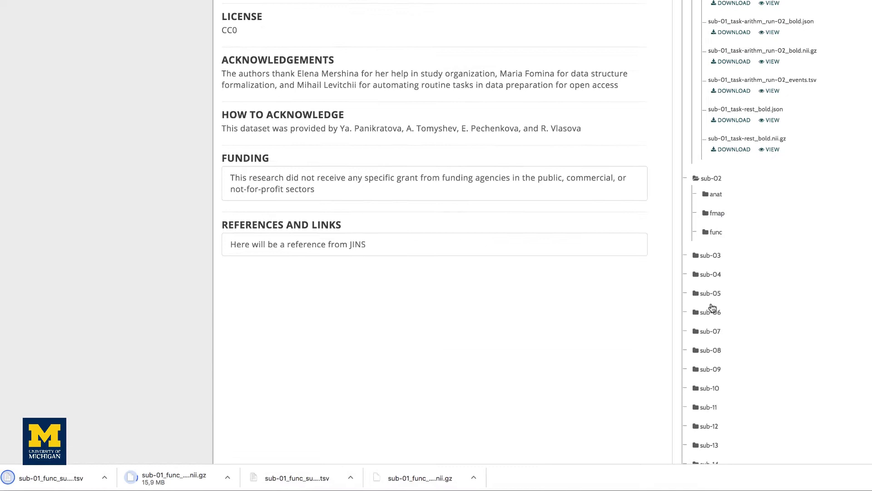
pyautogui.click(717, 228)
pyautogui.scroll(-1, 715, 227)
pyautogui.click(730, 198)
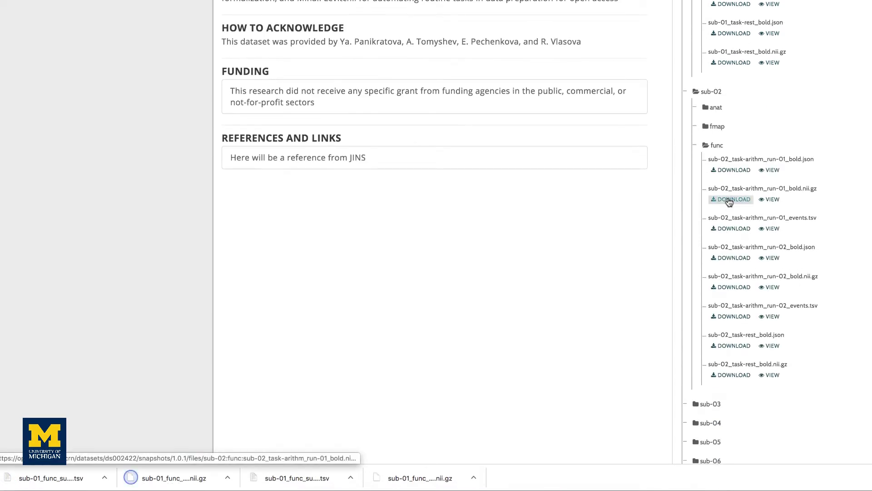
pyautogui.click(734, 228)
pyautogui.click(734, 287)
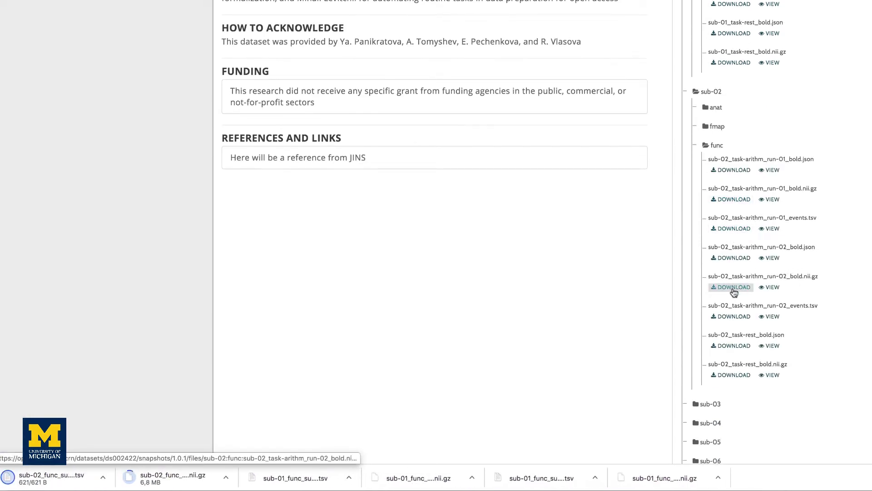
pyautogui.click(732, 316)
pyautogui.scroll(-3, 723, 307)
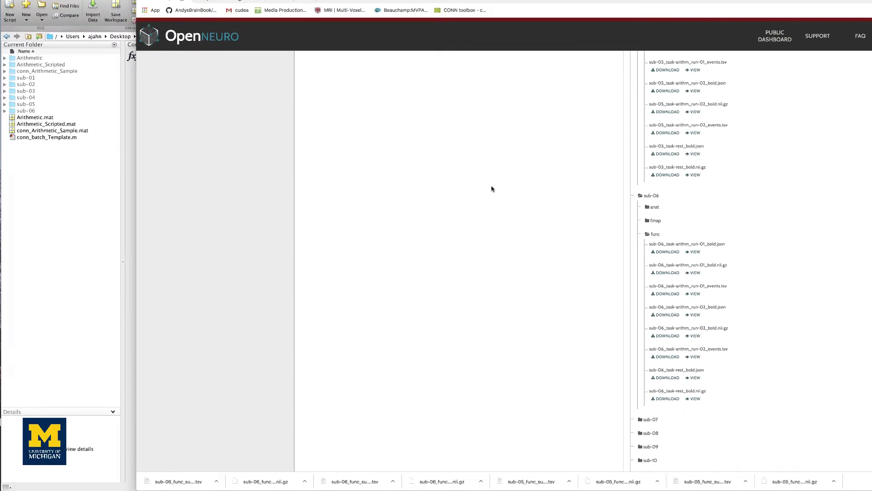
# Step: Run the pasted movefile script to move downloads into each subject's func folder
pyautogui.click(133, 249)
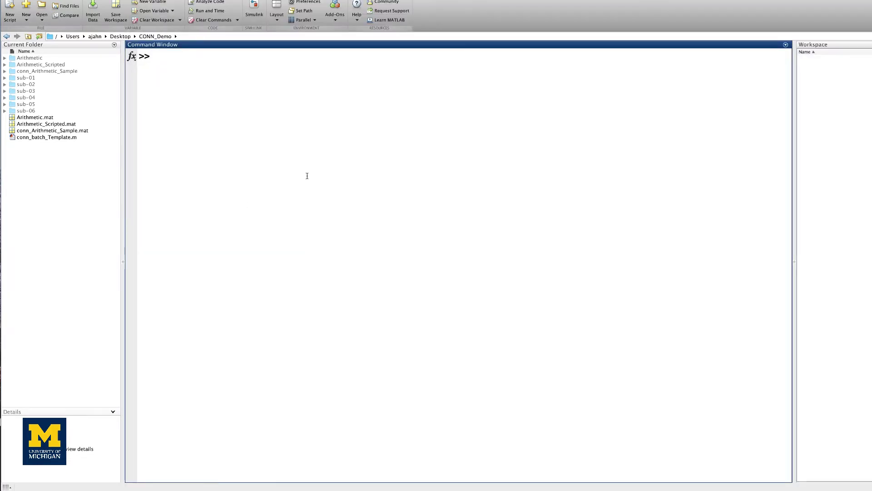
pyautogui.hotkey('ctrl', 'v')
pyautogui.press('Return')
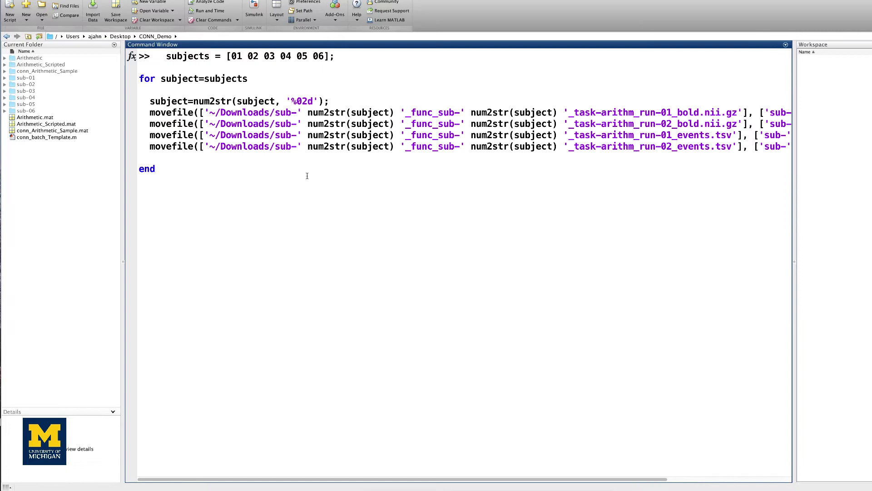
pyautogui.write('ls')
pyautogui.press('Return')
pyautogui.write('ls sub')
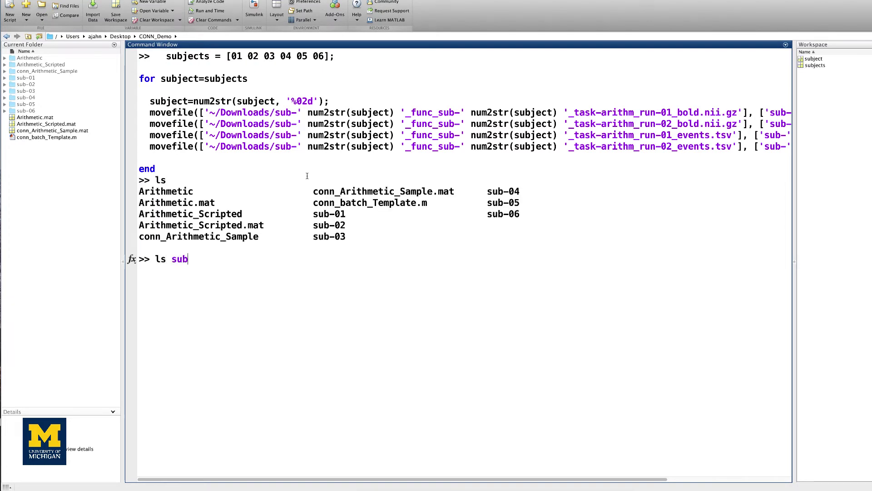
pyautogui.write('-01/func')
# Step: List sub-01/func and sub-02/func and highlight the four new arithmetic files in each
pyautogui.press('Return')
pyautogui.scroll(3, 409, 273)
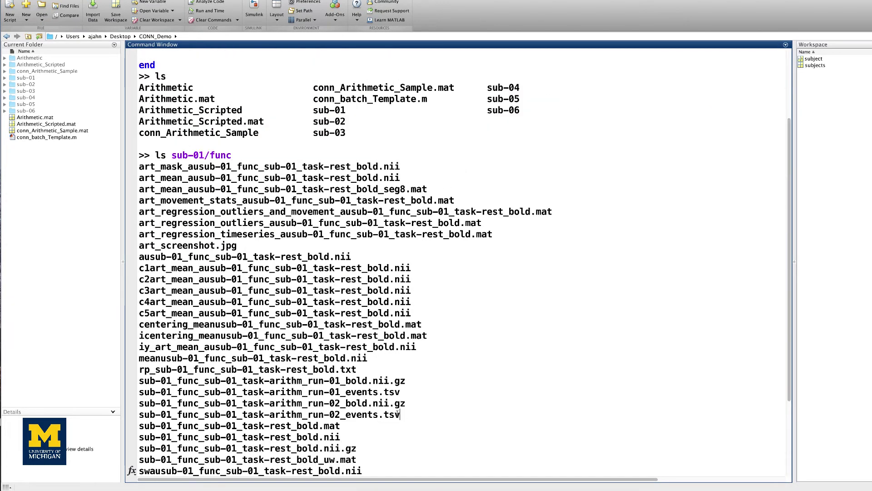
pyautogui.moveTo(399, 414); pyautogui.dragTo(139, 380)
pyautogui.scroll(-5, 273, 307)
pyautogui.click(263, 307)
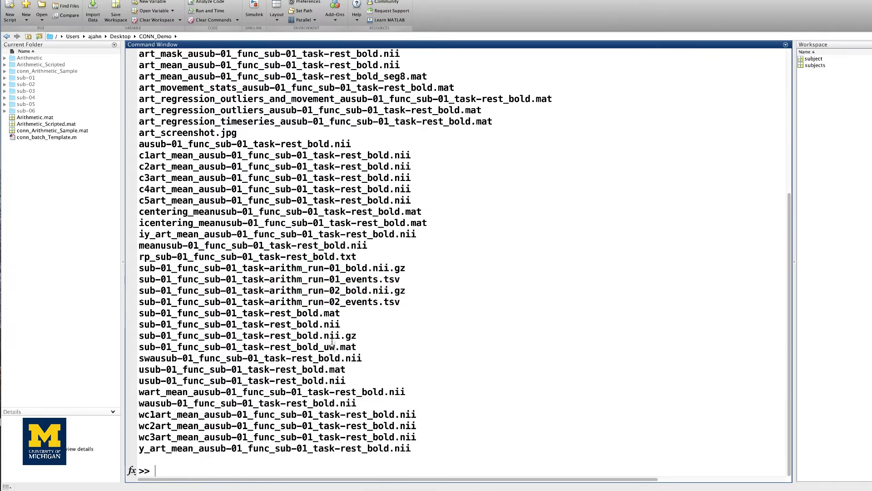
pyautogui.write('ls sub-02/fu')
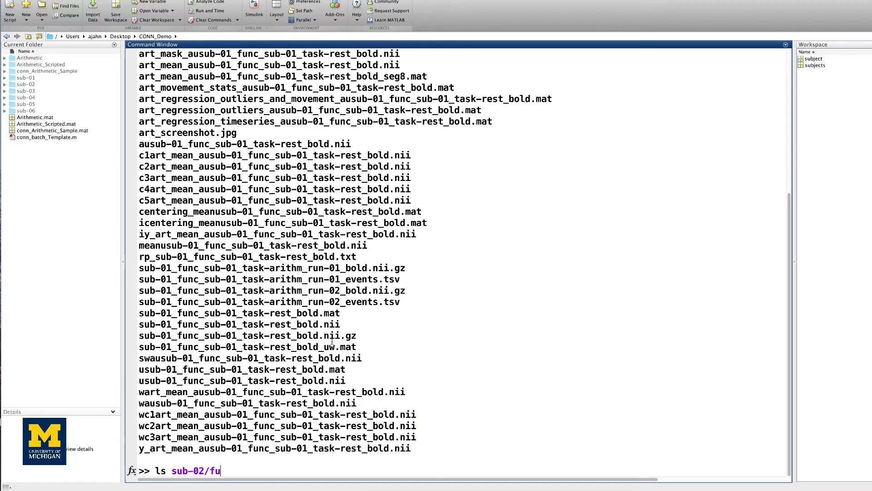
pyautogui.write('nc')
pyautogui.press('Return')
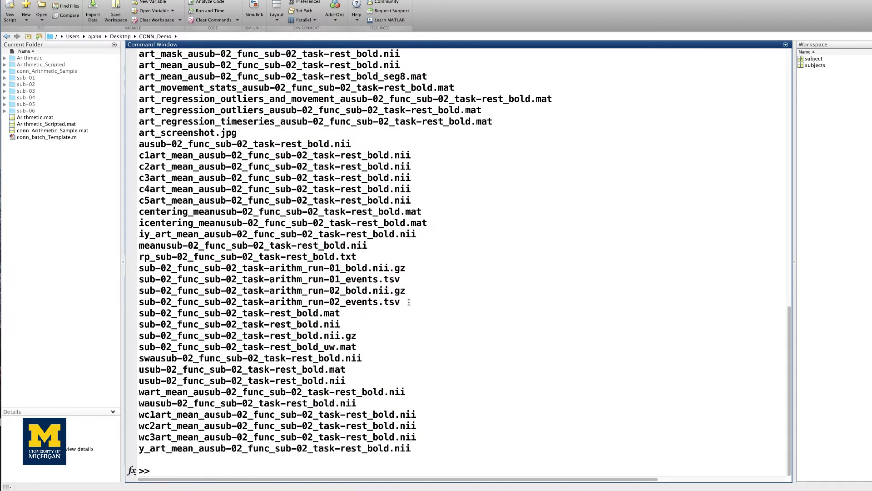
pyautogui.moveTo(401, 301); pyautogui.dragTo(139, 267)
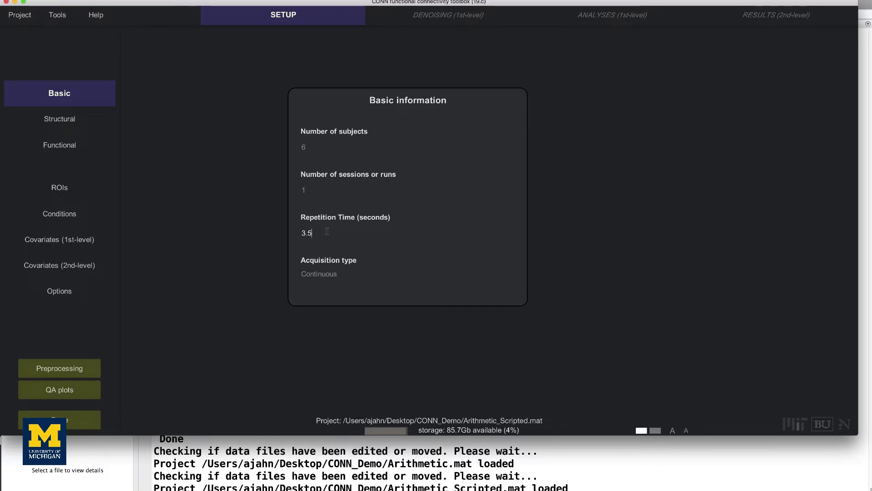
# Step: Clear the 3.5 repetition time value so 2.1 seconds can be entered
pyautogui.press('BackSpace')
pyautogui.press('BackSpace')
pyautogui.press('BackSpace')
pyautogui.write('2.1')
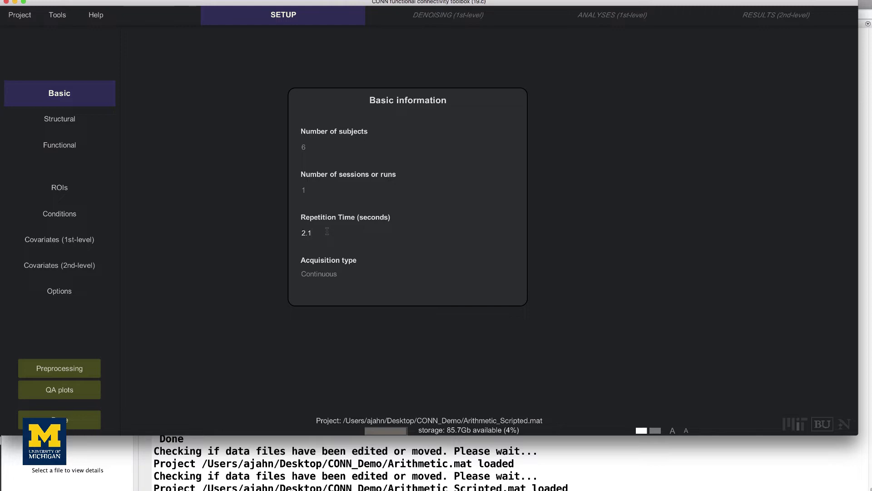
# Step: Import the six task-arithm_run-01_bold.nii.gz files as functional data for all six subjects
pyautogui.click(52, 149)
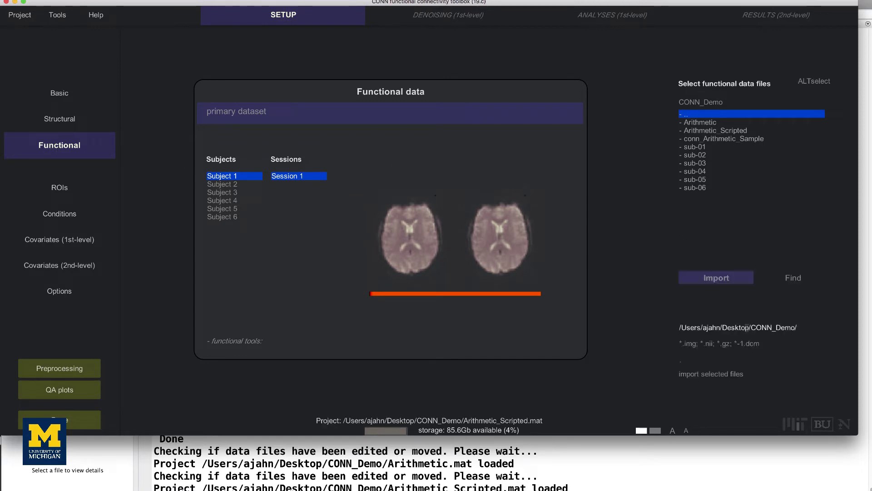
pyautogui.write('.task-arithm_ru')
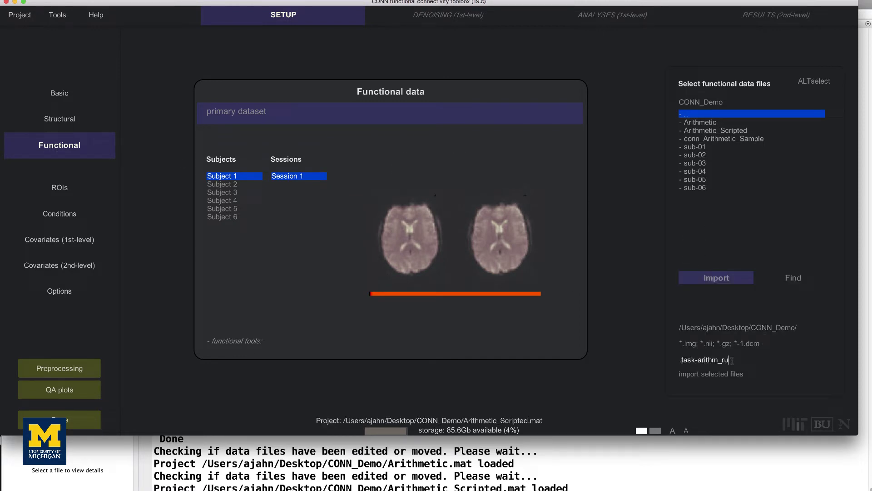
pyautogui.write('n-01_bold.nii.gz')
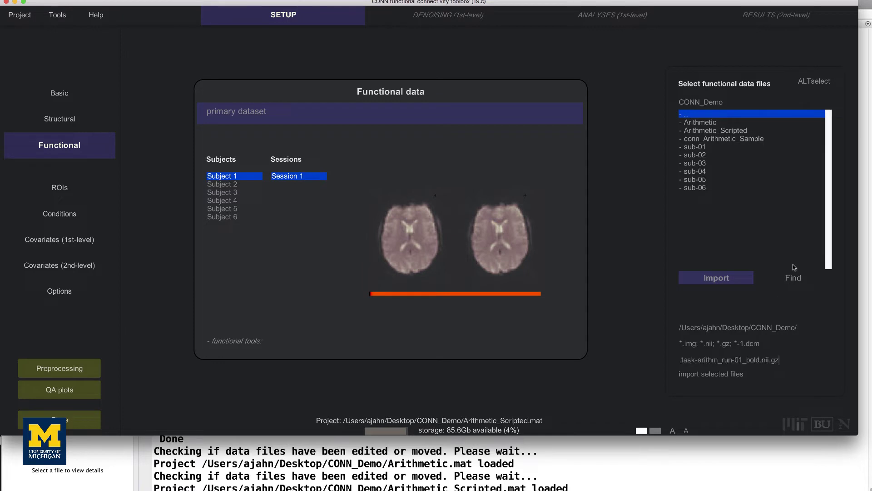
pyautogui.click(792, 278)
pyautogui.click(752, 196)
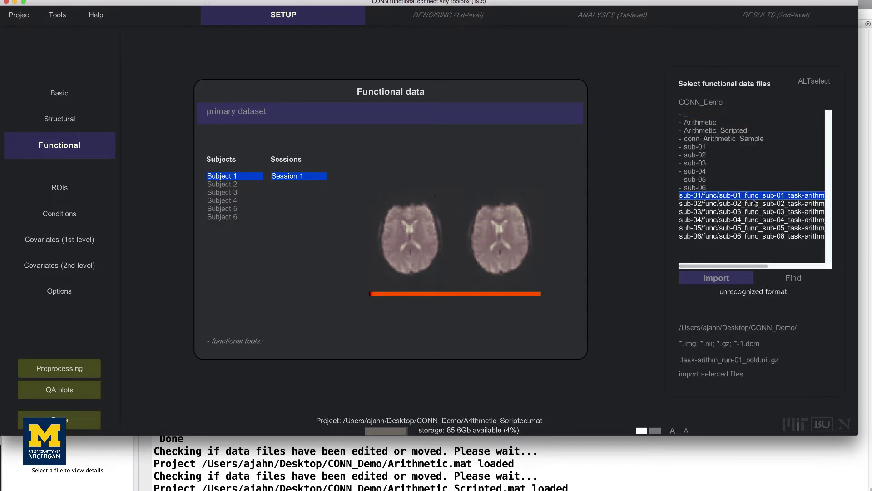
pyautogui.keyDown('shift'); pyautogui.click(763, 237); pyautogui.keyUp('shift')
pyautogui.click(716, 277)
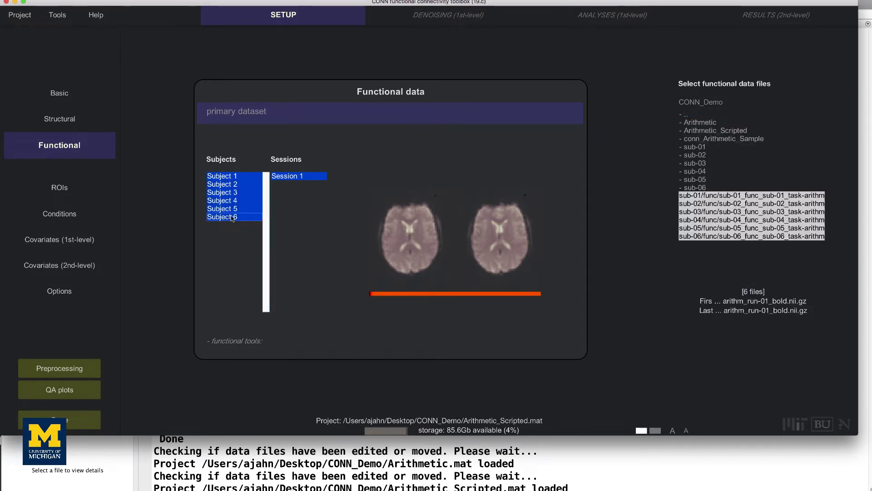
pyautogui.click(709, 278)
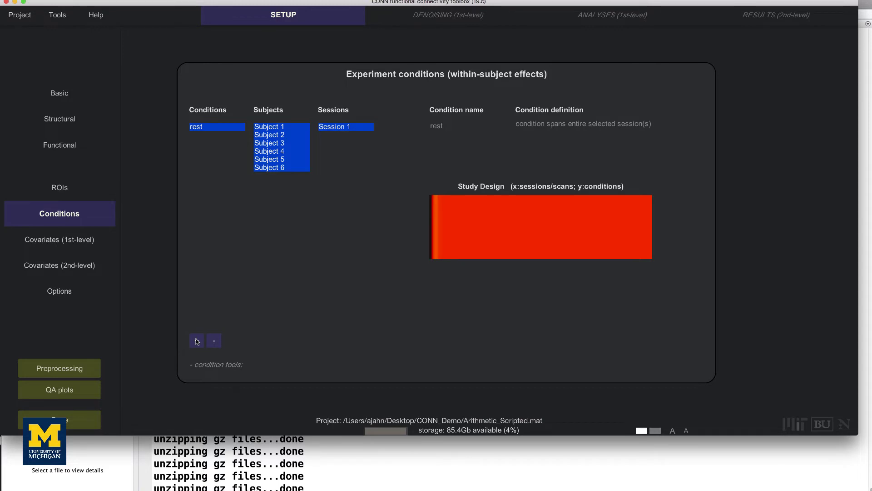
# Step: Add a second condition named control_condition, correcting a typo in the name
pyautogui.click(197, 340)
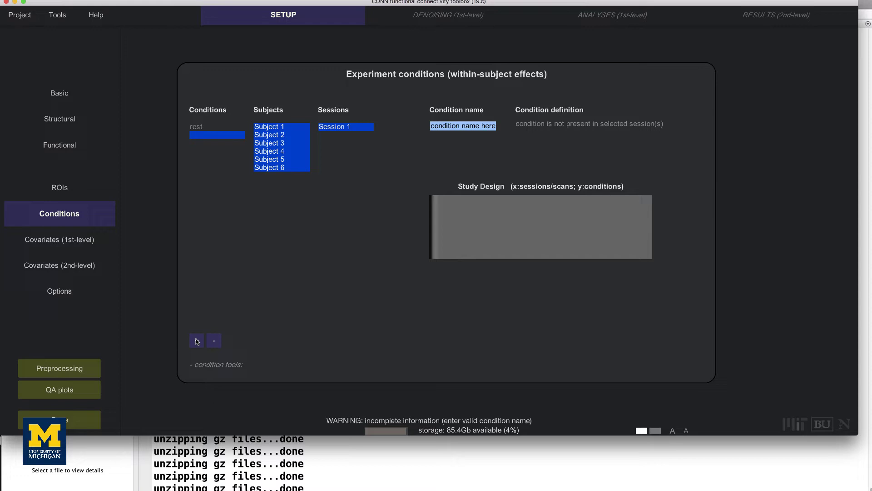
pyautogui.write('contolr')
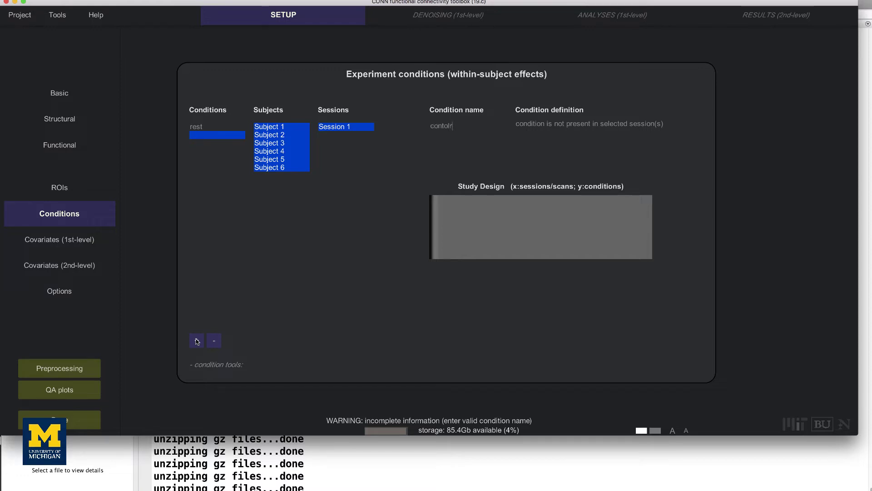
pyautogui.press('BackSpace')
pyautogui.press('BackSpace')
pyautogui.press('BackSpace')
pyautogui.write('rol')
pyautogui.write('_condition')
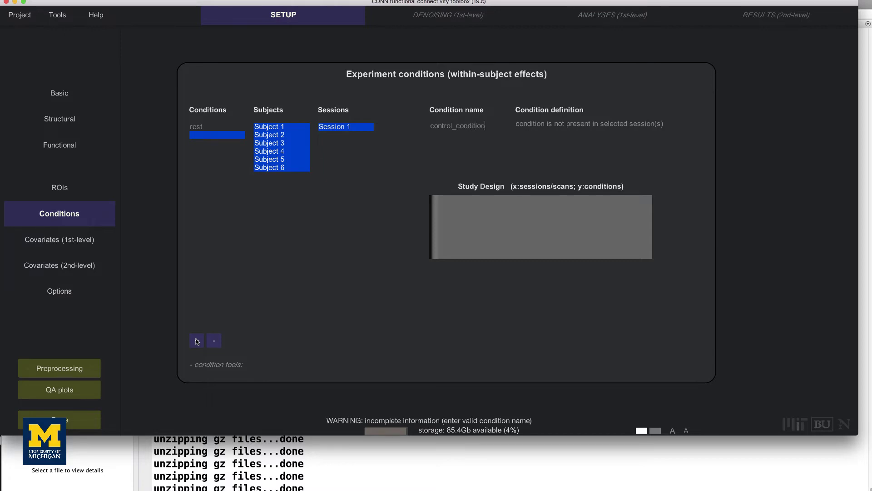
pyautogui.press('Return')
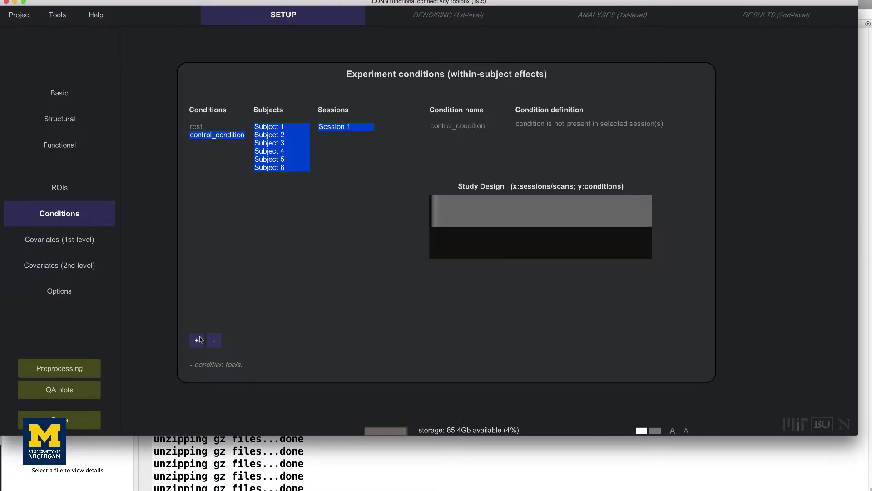
pyautogui.click(534, 124)
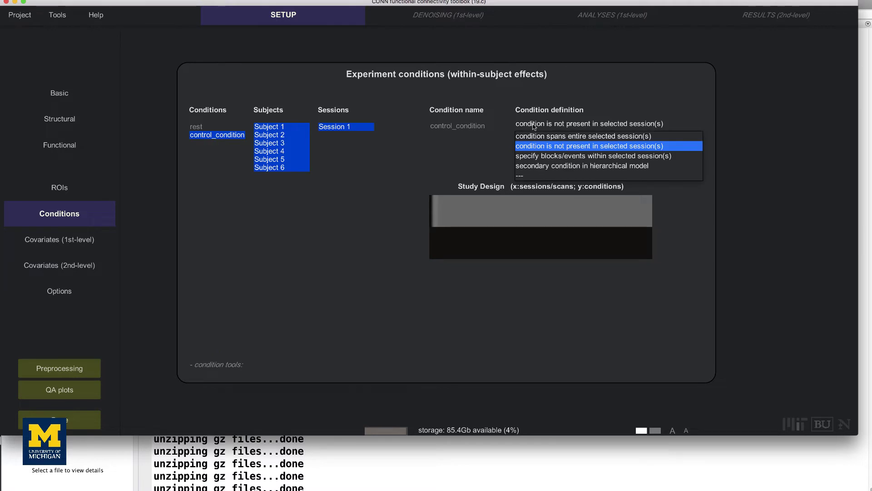
# Step: Define control_condition as blocks with onsets 0.5 to 420.5 and 18.5-second duration
pyautogui.click(593, 156)
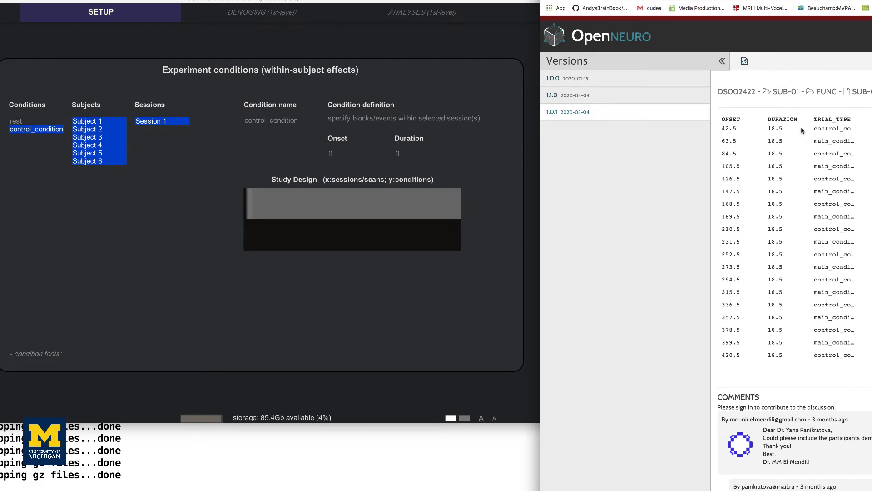
pyautogui.scroll(2, 827, 132)
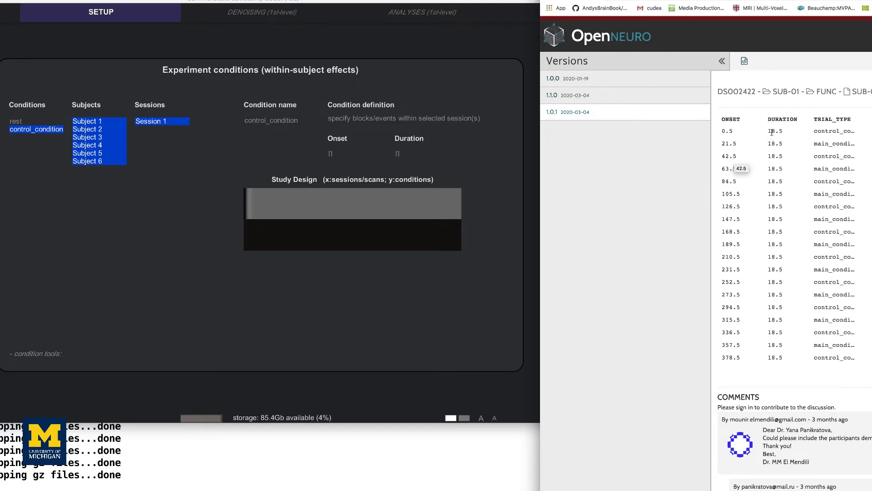
pyautogui.click(331, 153)
pyautogui.click(330, 154)
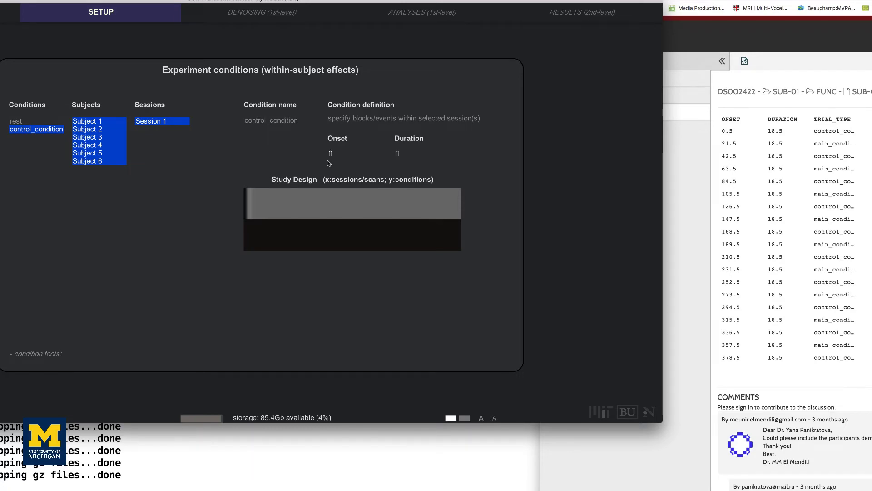
pyautogui.write('0.5 42.5')
pyautogui.write(' 84.5 126.5 168.5')
pyautogui.write(' 210.5 252.5 294.5')
pyautogui.write(' 336.5 378.5')
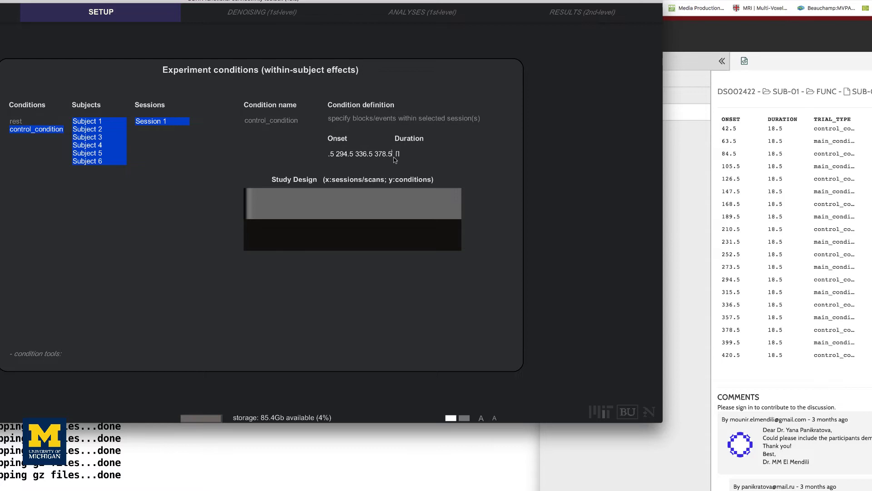
pyautogui.write(' 420.5')
pyautogui.write('8.')
pyautogui.write('5')
pyautogui.press('Return')
# Step: Add main_condition with 18.5-second blocks at onsets 21.5, 63.5 … 399.5
pyautogui.click(17, 331)
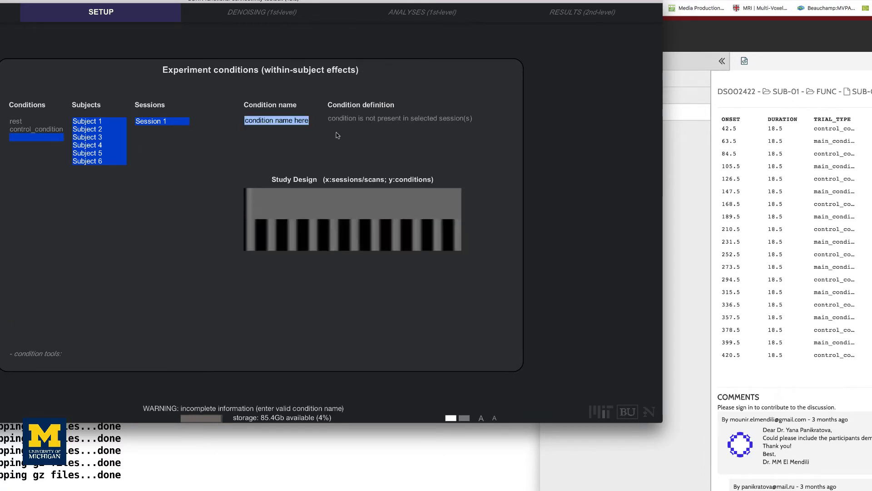
pyautogui.write('main_condition')
pyautogui.click(399, 118)
pyautogui.click(402, 139)
pyautogui.click(340, 153)
pyautogui.write('21.5')
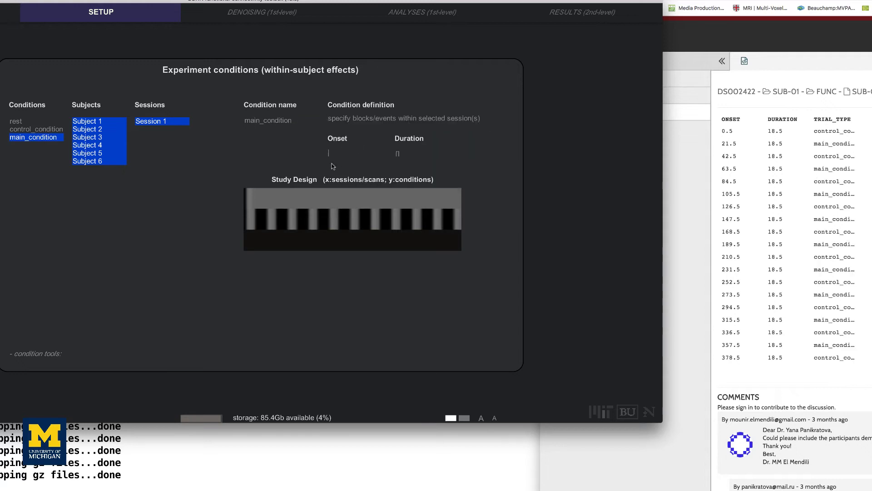
pyautogui.click(402, 153)
pyautogui.press('BackSpace')
pyautogui.press('BackSpace')
pyautogui.press('BackSpace')
pyautogui.write('[21.5 63.5 ')
pyautogui.write('105.5 147.5 189.5 231.5 2')
pyautogui.write('73.5 315.5 357.5')
pyautogui.scroll(-2, 790, 273)
pyautogui.write('399.5]')
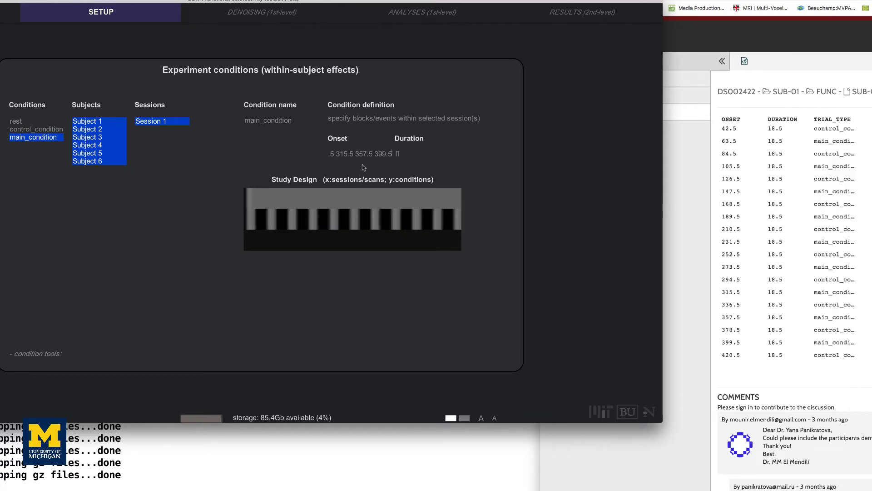
pyautogui.press('Return')
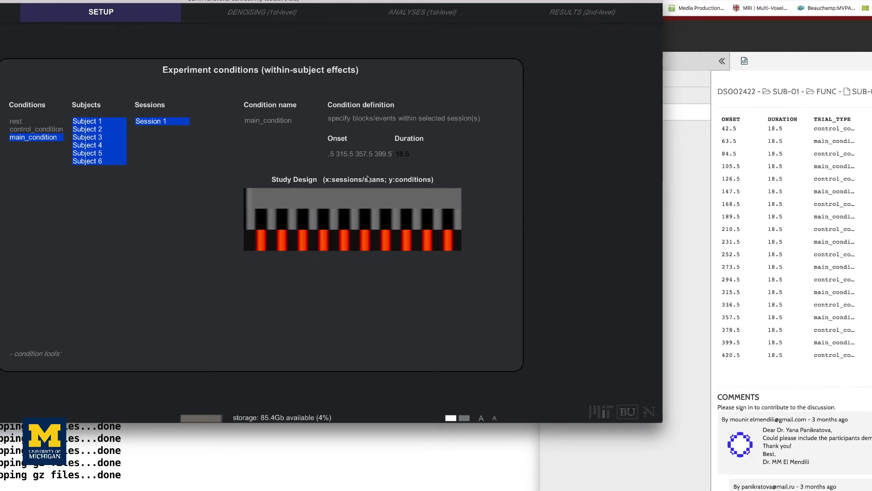
pyautogui.moveTo(372, 237)
pyautogui.write('18.5')
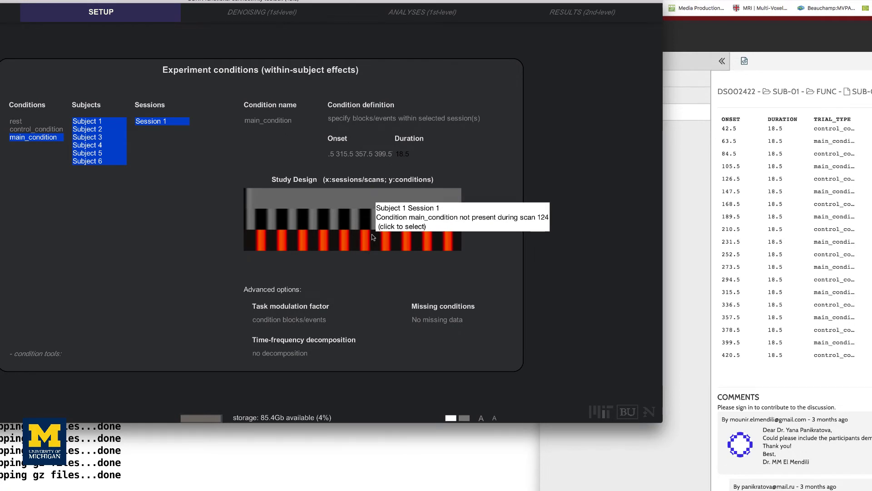
pyautogui.click(29, 130)
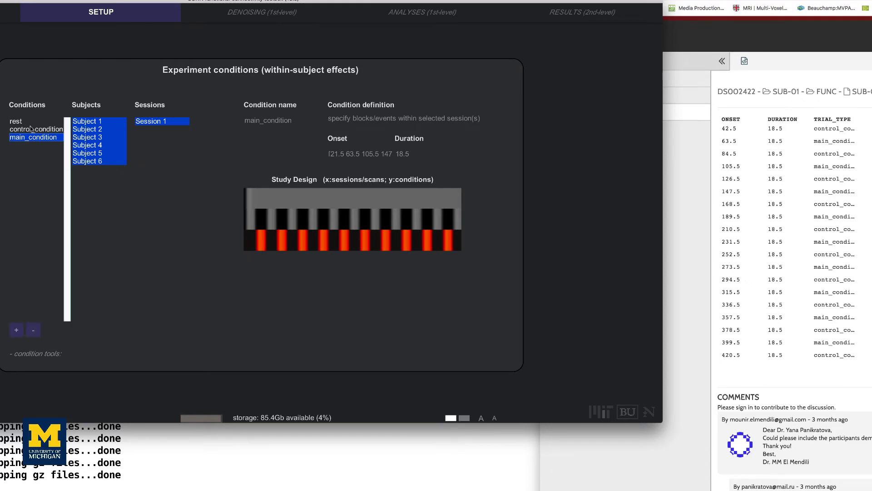
# Step: Delete all three existing conditions
pyautogui.moveTo(28, 121); pyautogui.dragTo(29, 139)
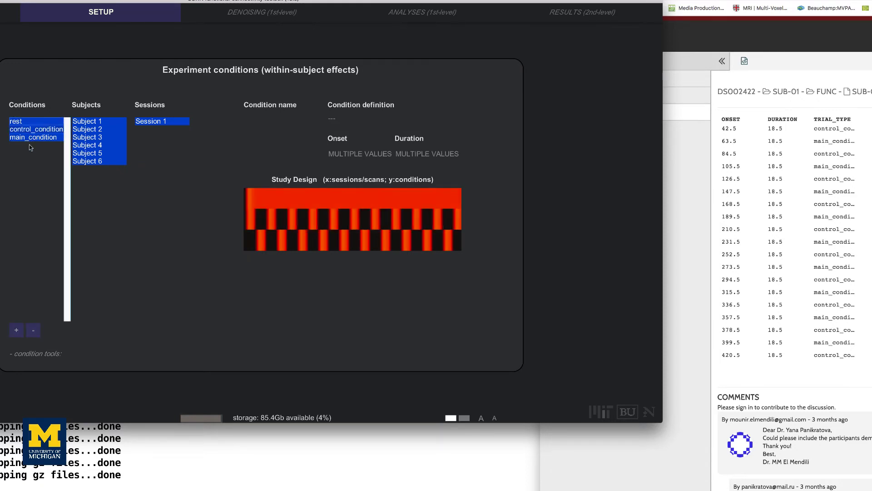
pyautogui.click(33, 331)
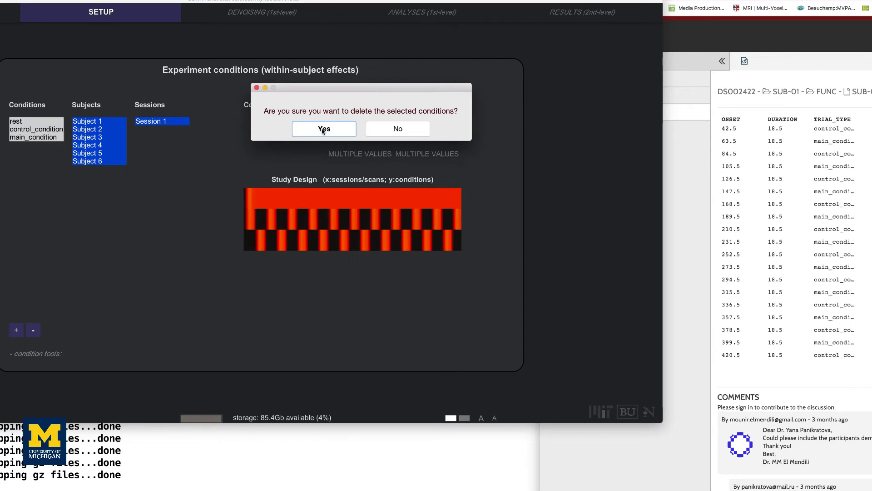
pyautogui.click(324, 129)
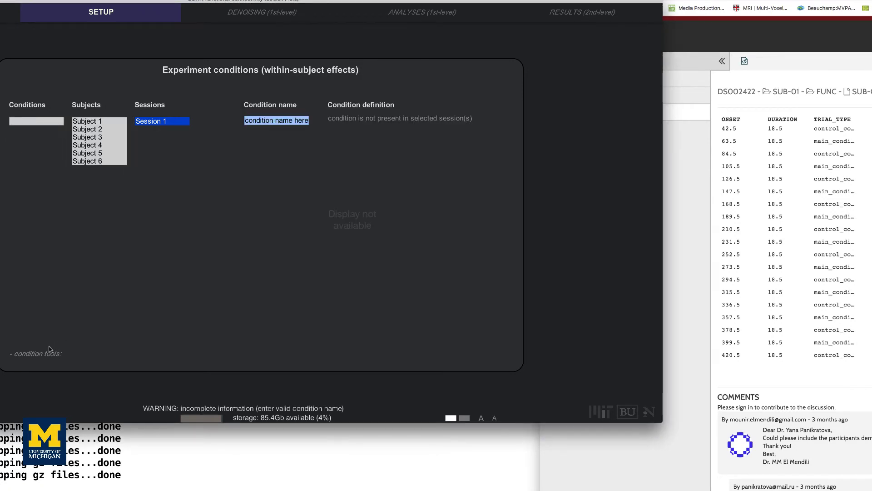
# Step: Import conditions from each subject's run-01_events.tsv BIDS events file
pyautogui.click(35, 353)
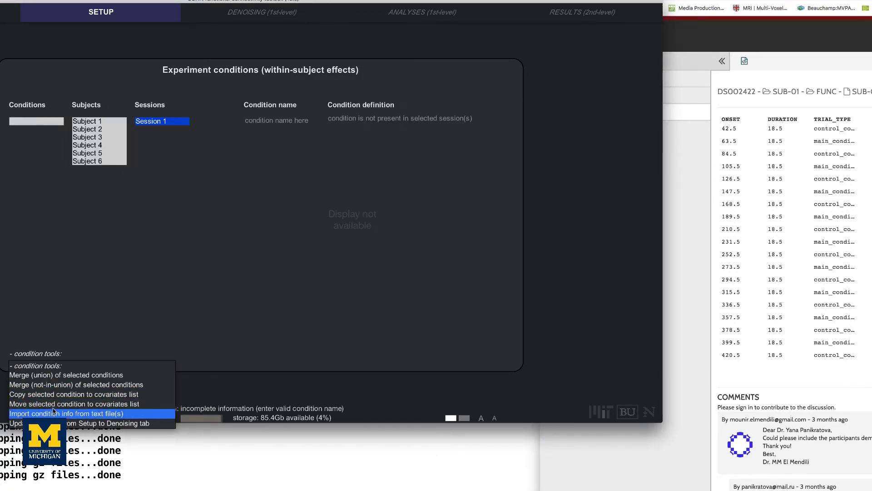
pyautogui.click(67, 413)
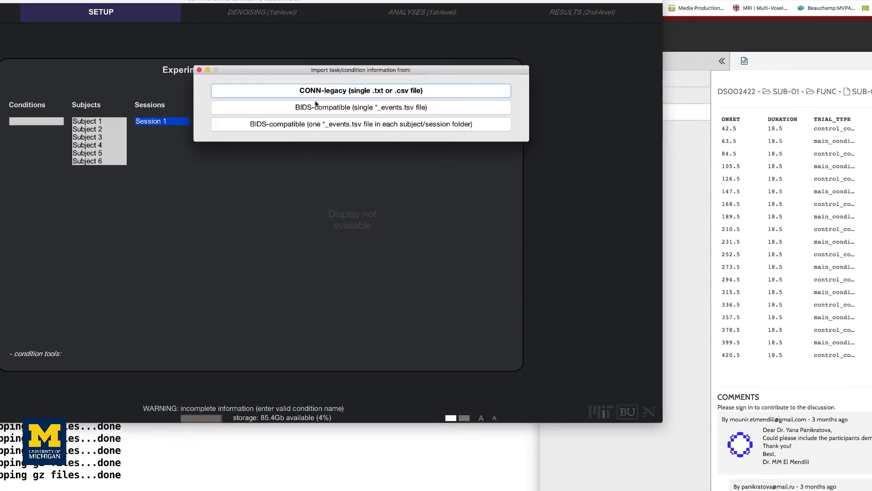
pyautogui.click(326, 127)
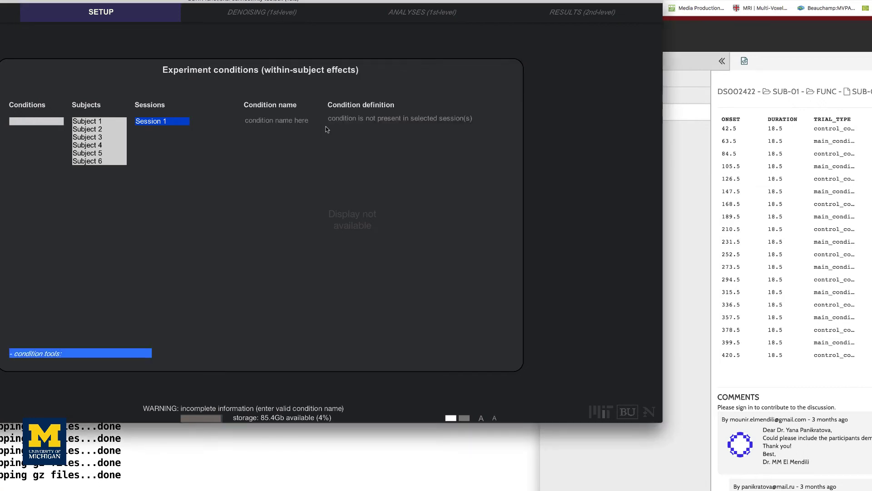
pyautogui.click(247, 135)
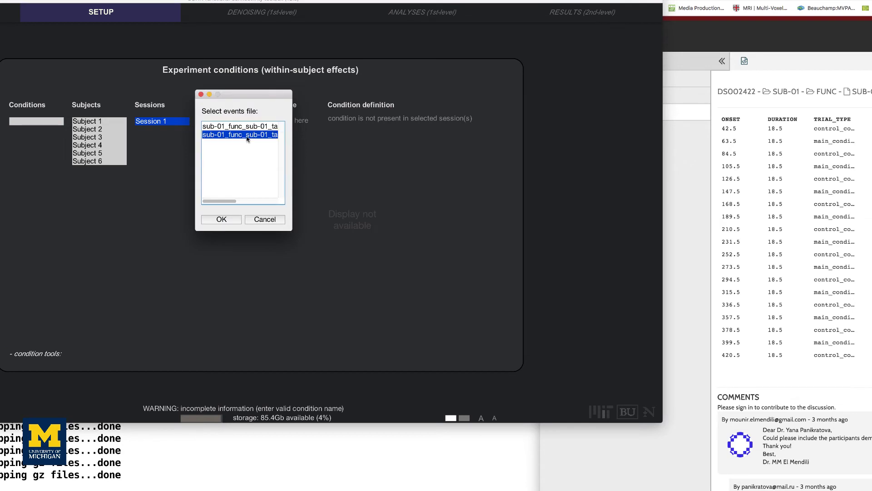
pyautogui.click(241, 127)
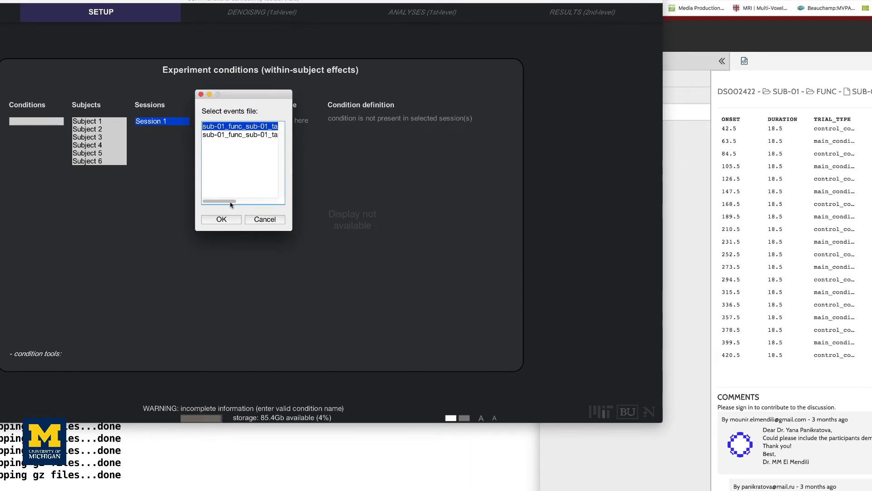
pyautogui.moveTo(229, 201); pyautogui.dragTo(272, 201)
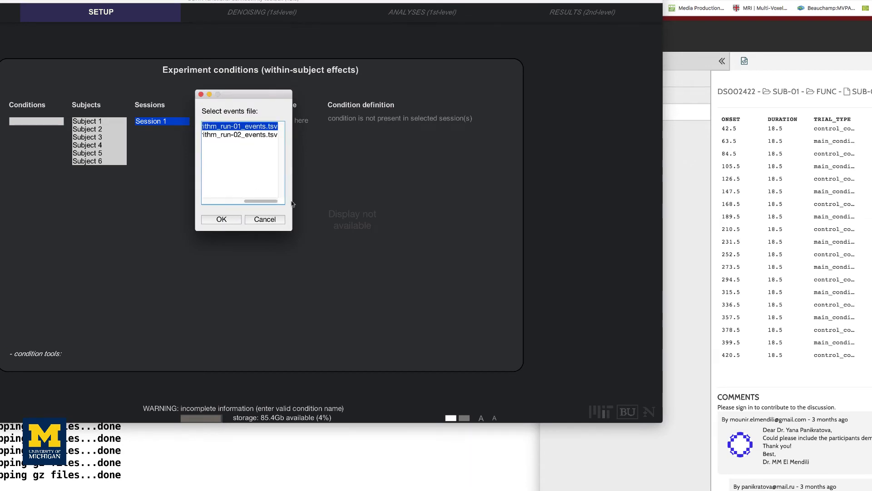
pyautogui.click(222, 219)
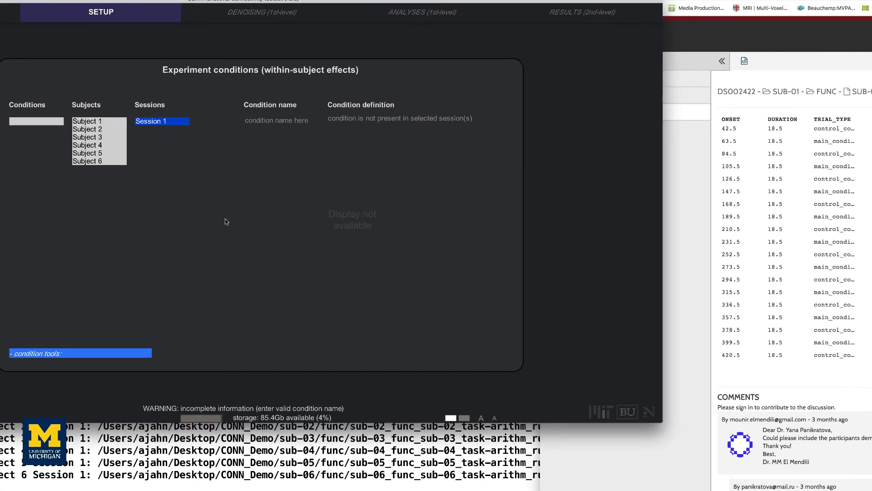
# Step: Dismiss the import notice and inspect condition timings for Subjects 1 through 5
pyautogui.click(363, 101)
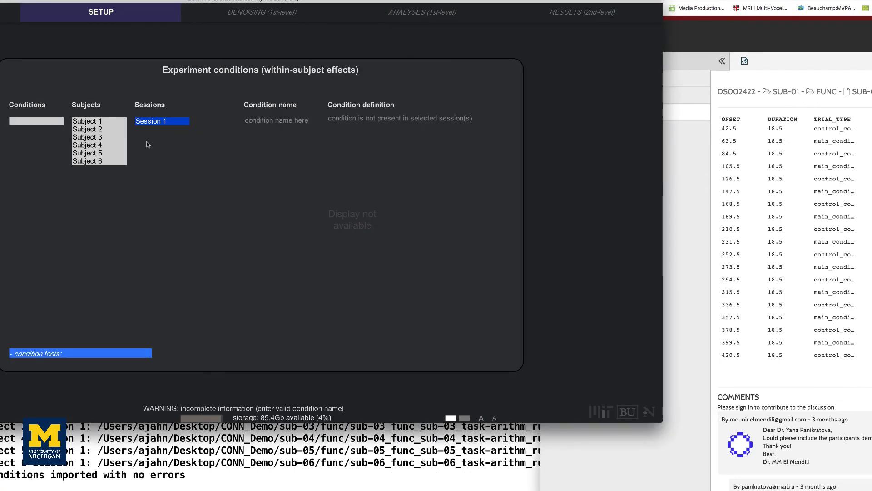
pyautogui.click(89, 137)
pyautogui.click(87, 129)
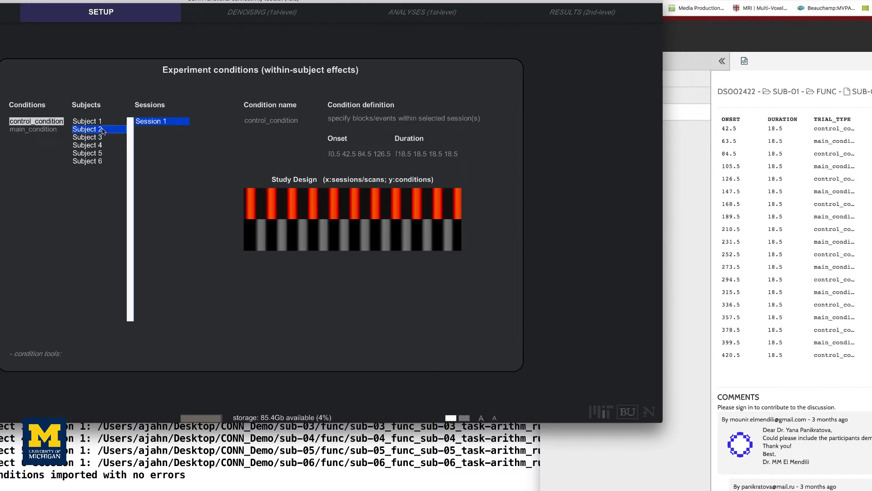
pyautogui.click(88, 121)
pyautogui.click(87, 145)
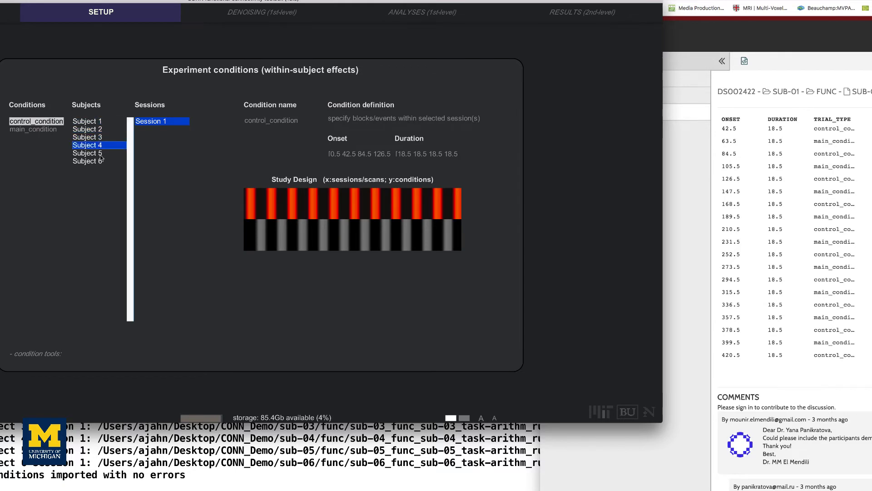
pyautogui.click(88, 153)
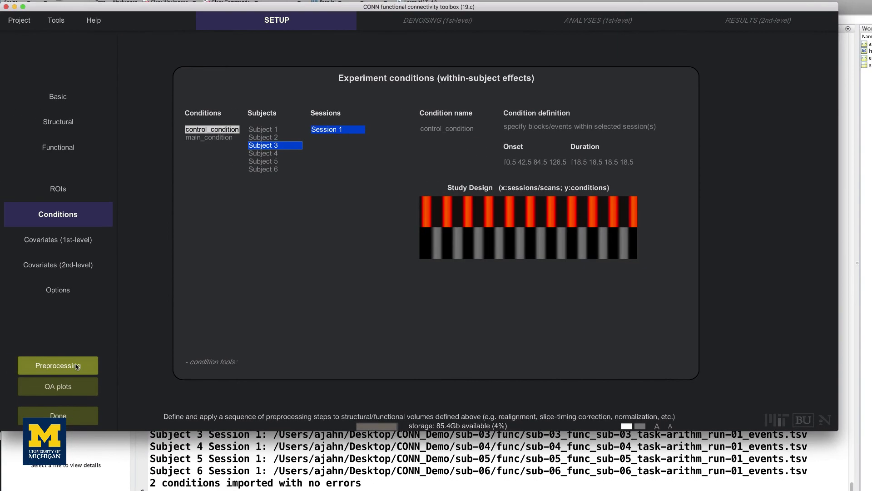
# Step: Run the default MNI preprocessing pipeline, accepting slice order, outlier, segmentation and smoothing defaults
pyautogui.click(77, 366)
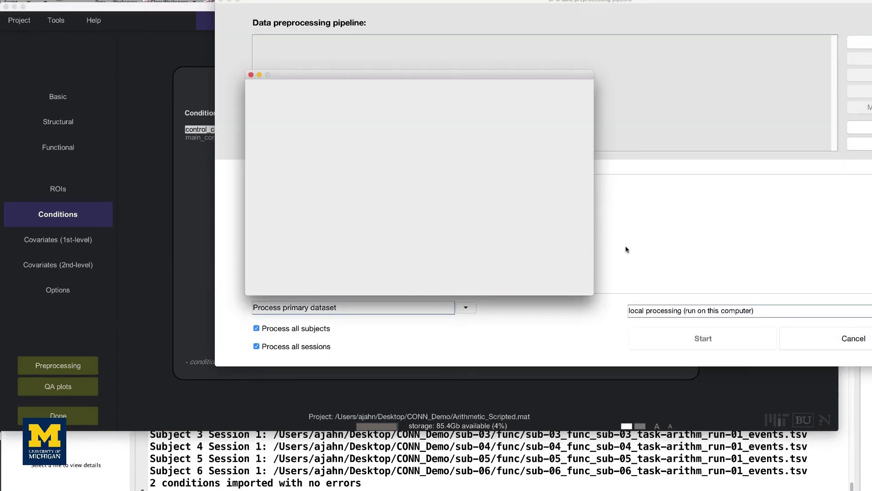
pyautogui.click(334, 283)
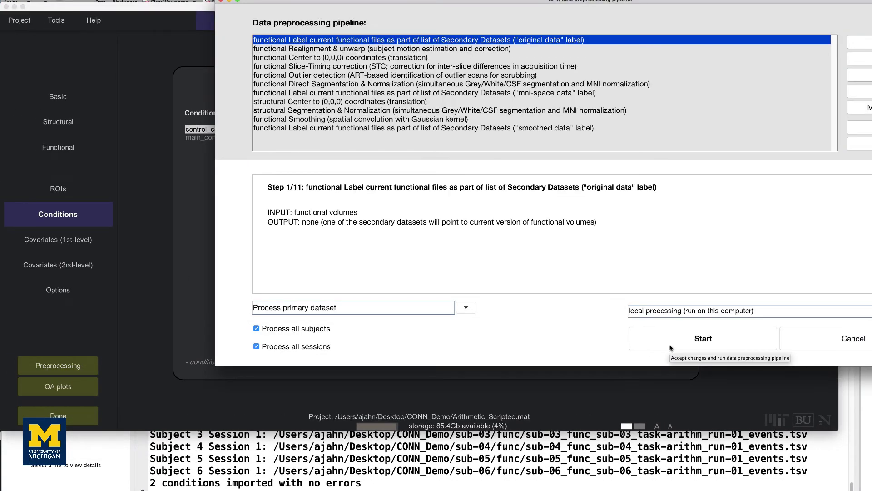
pyautogui.click(703, 338)
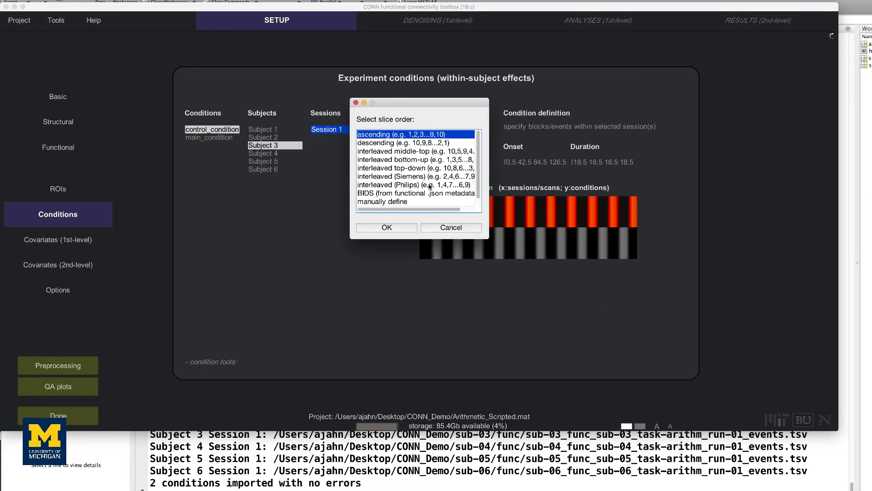
pyautogui.press('Return')
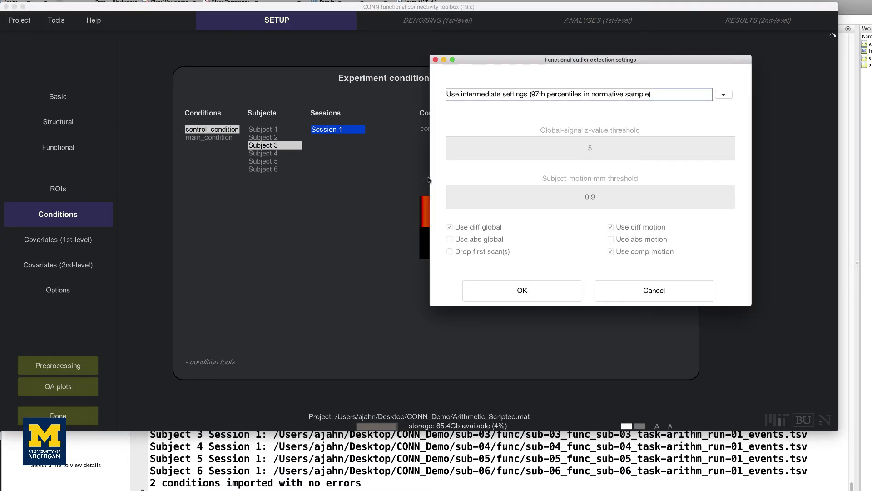
pyautogui.click(531, 290)
pyautogui.click(532, 290)
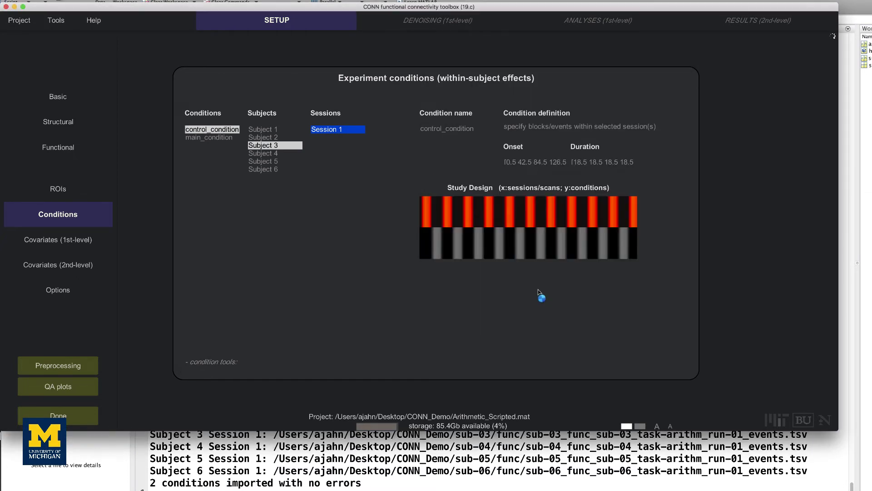
pyautogui.click(422, 167)
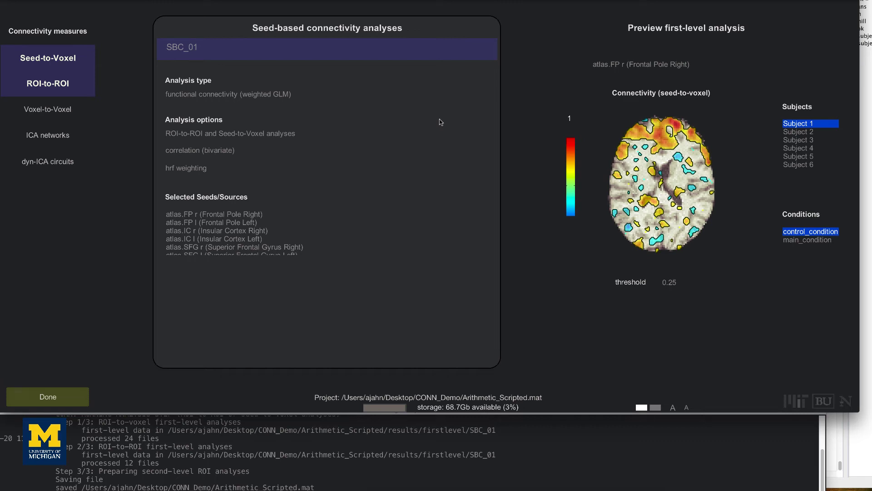
# Step: Set SBC_01's analysis type to task-modulation effects (gPPI) with control_condition and main_condition as task conditions
pyautogui.click(255, 94)
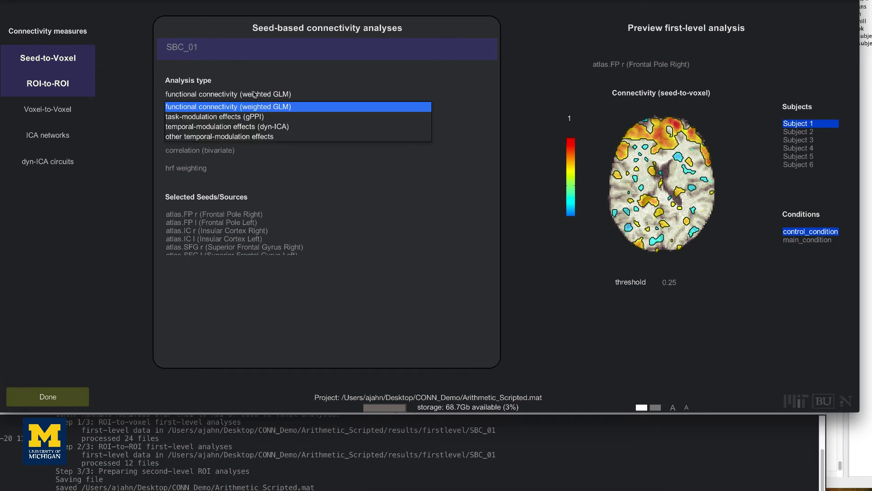
pyautogui.click(262, 117)
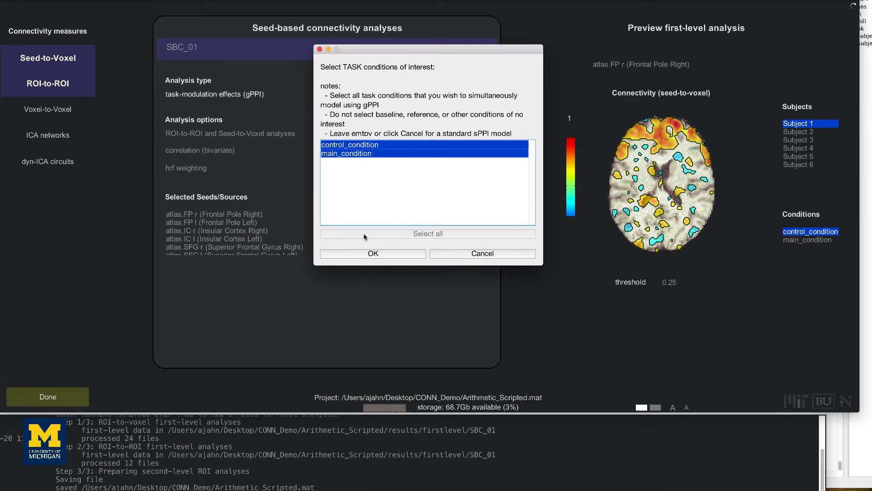
pyautogui.click(373, 253)
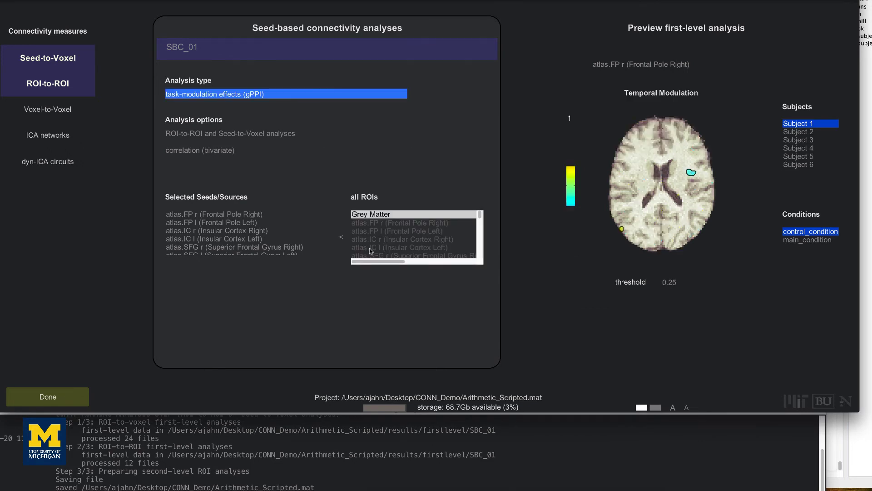
pyautogui.click(203, 152)
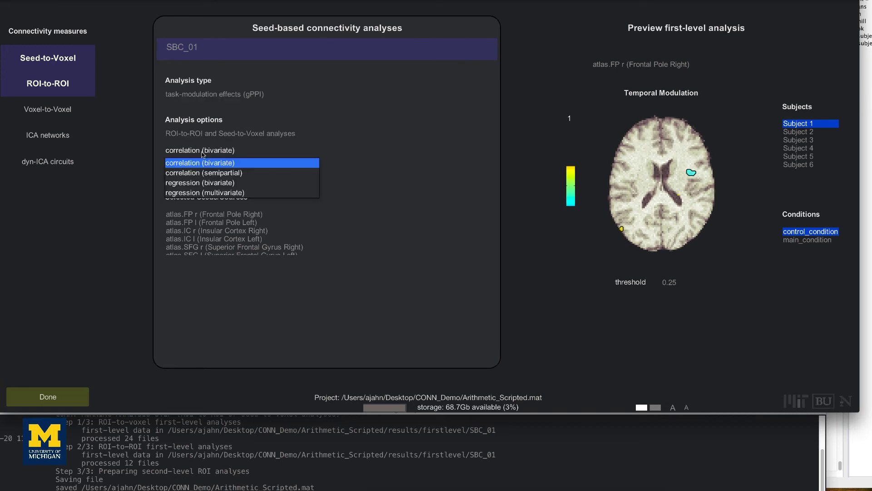
# Step: Use bivariate regression and preview the Frontal Pole Right main_condition map at threshold 4
pyautogui.click(211, 183)
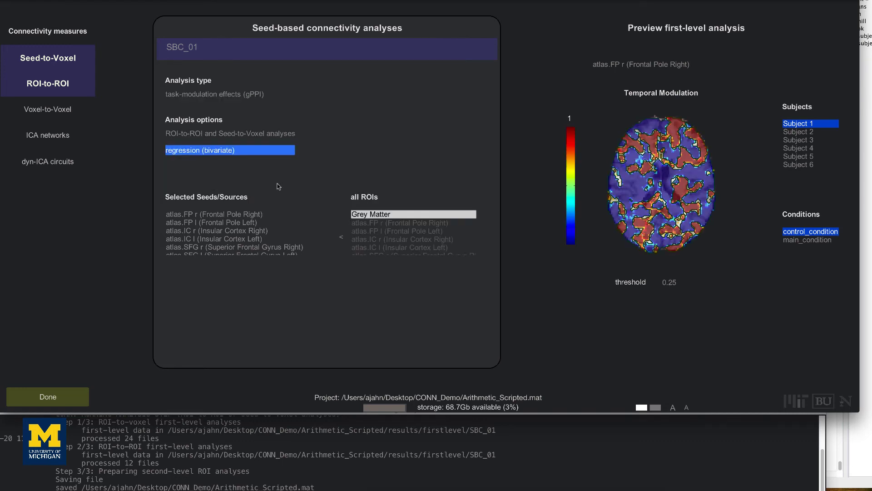
pyautogui.moveTo(646, 179)
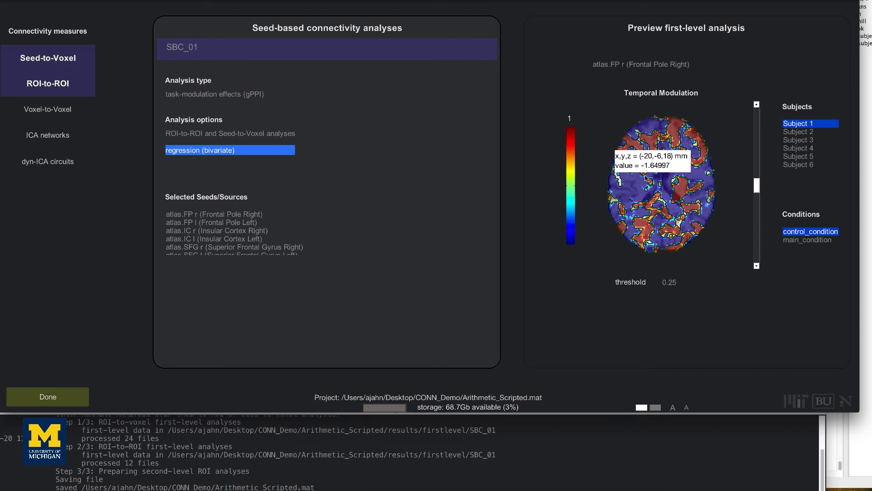
pyautogui.click(238, 215)
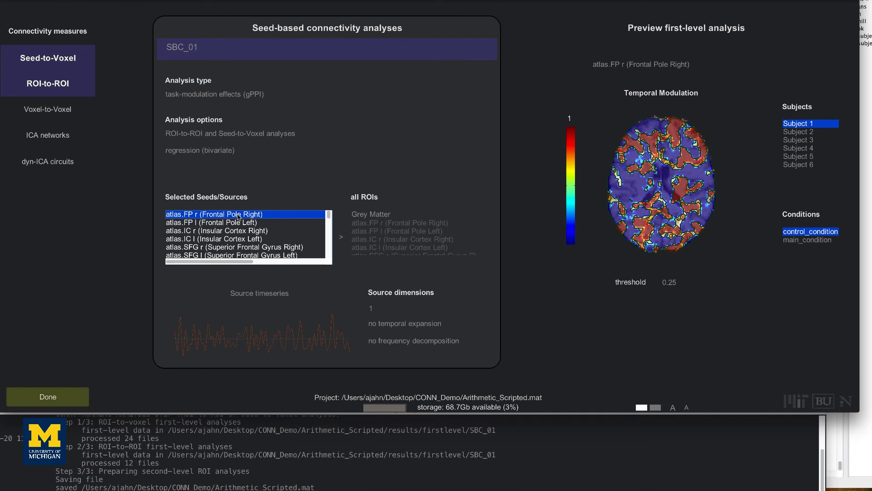
pyautogui.click(810, 240)
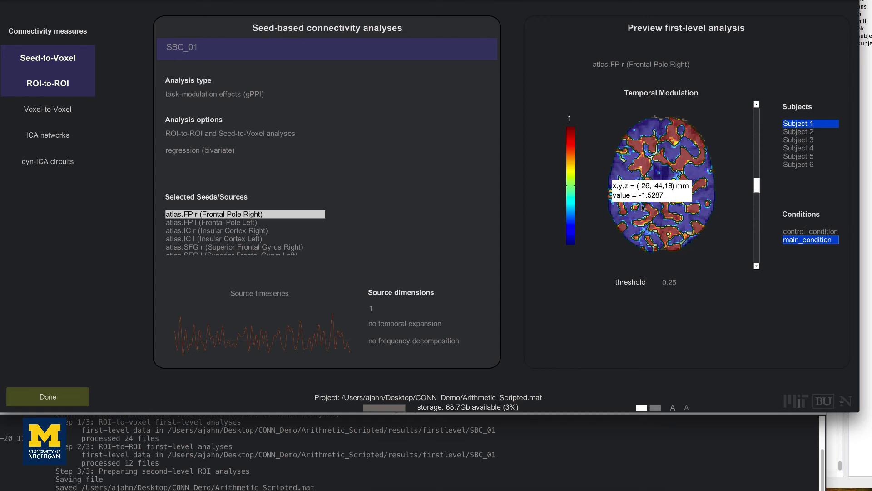
pyautogui.doubleClick(669, 282)
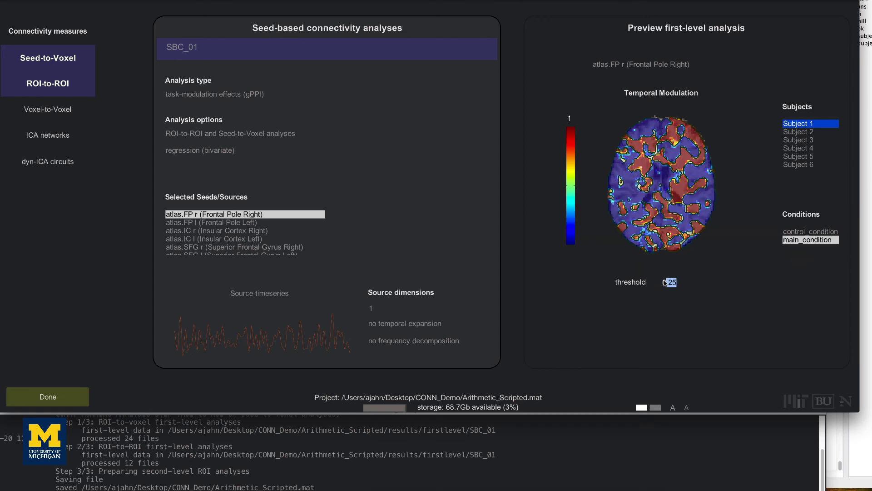
pyautogui.write('4')
pyautogui.press('Return')
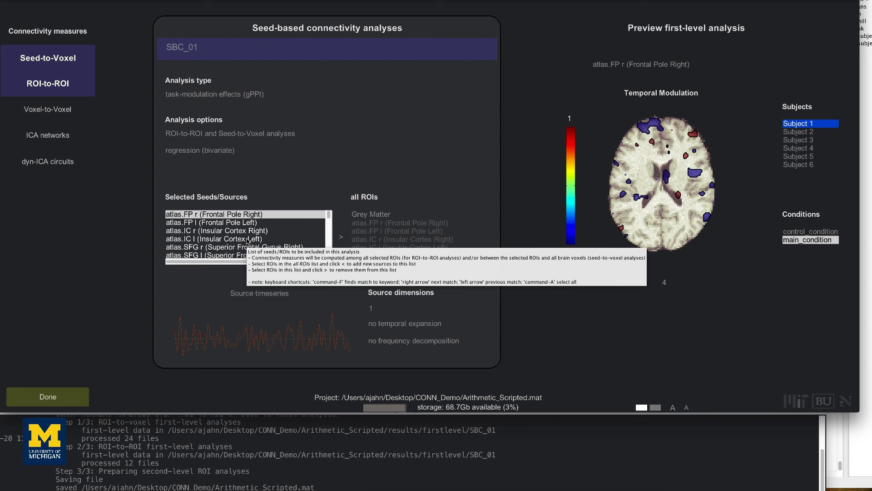
# Step: Delete every seed from Insular Cortex Right onward, leaving only Frontal Pole Right and Left
pyautogui.click(248, 232)
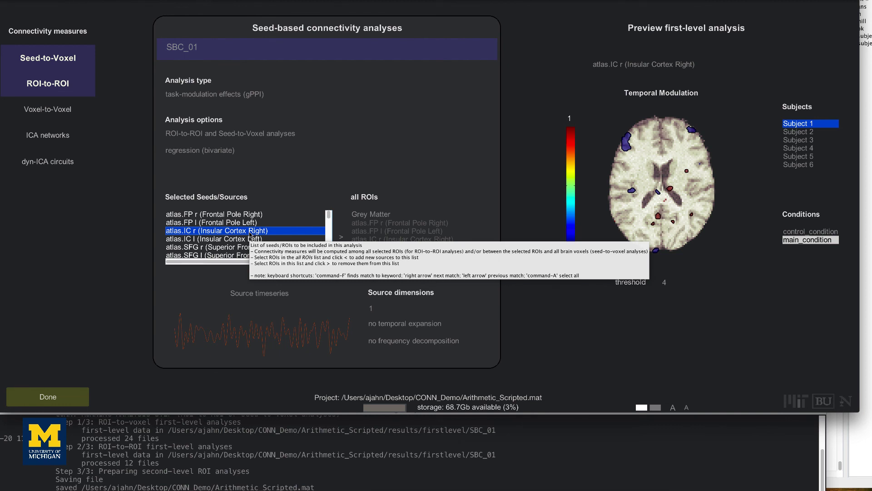
pyautogui.scroll(-5, 251, 235)
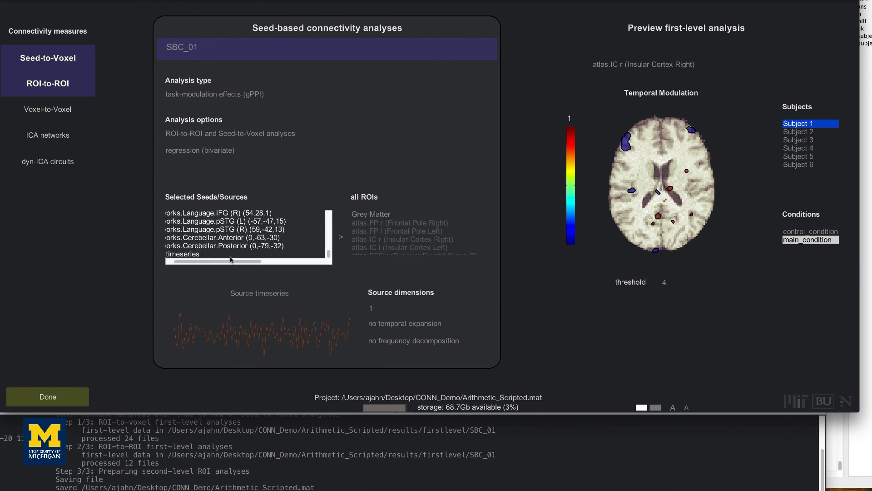
pyautogui.hotkey('ctrl', 'a')
pyautogui.press('Delete')
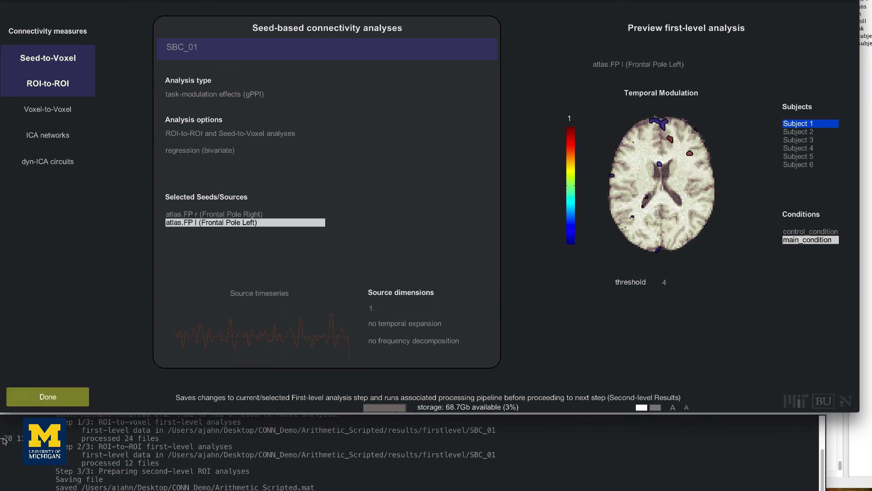
pyautogui.click(39, 402)
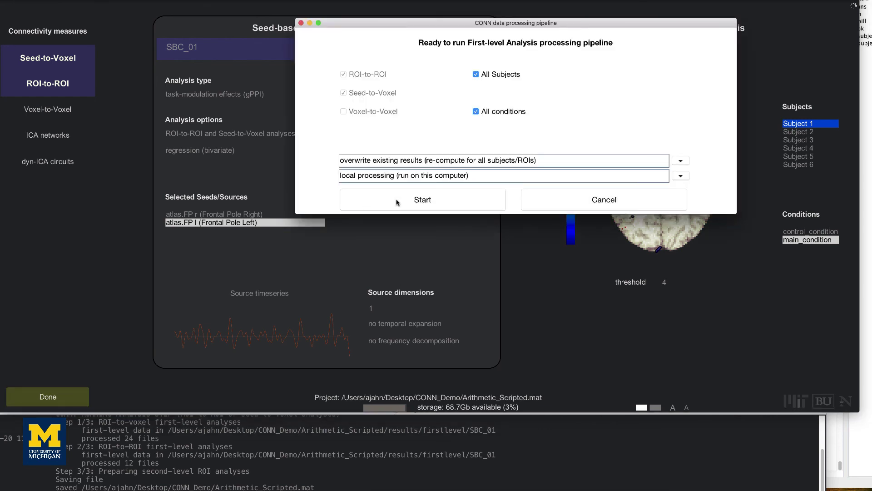
# Step: Start local first-level processing for all subjects and conditions, overwriting existing results
pyautogui.click(422, 200)
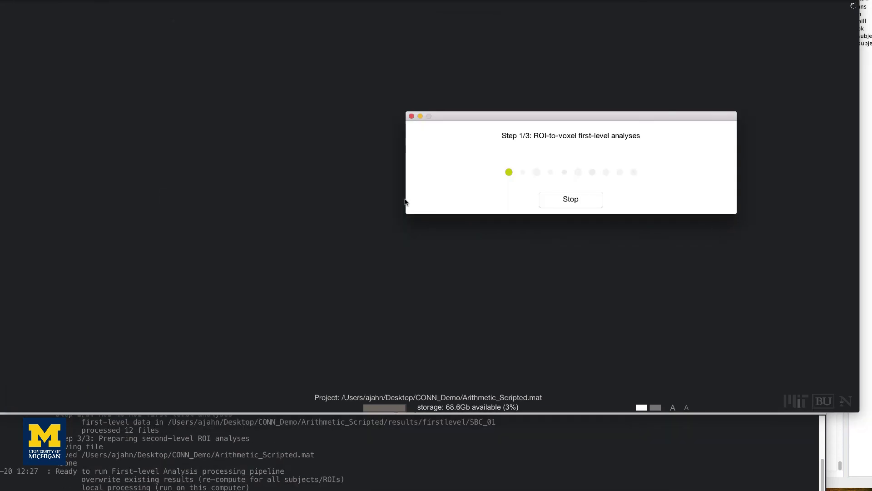